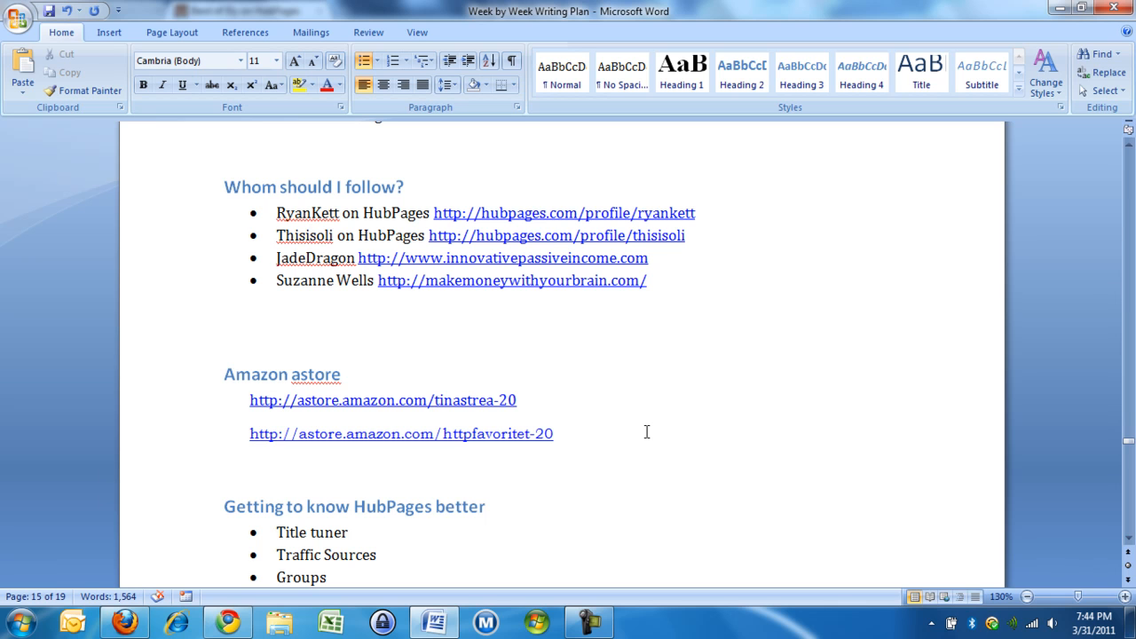
# - Open the first store link under the Amazon astore heading of the writing plan in Firefox
pyautogui.keyDown('ctrl'); pyautogui.click(495, 400); pyautogui.keyUp('ctrl')
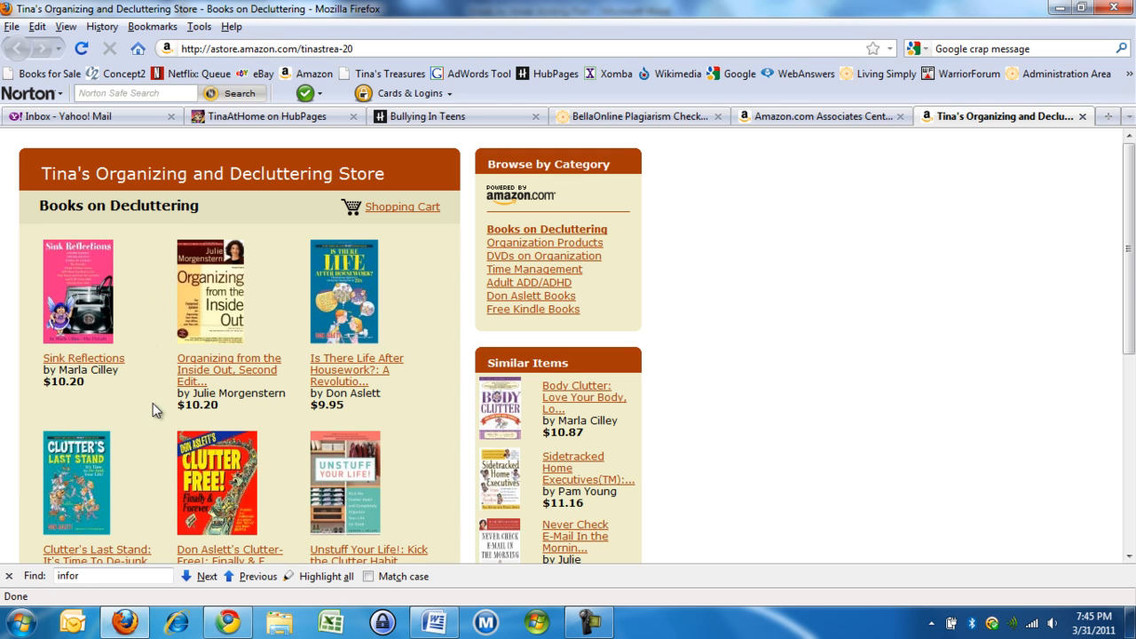
# - Load the Amazon home page in place of the HubPages profile and close the Bullying In Teens and BellaOnline Plagiarism Checker pages
pyautogui.click(345, 118)
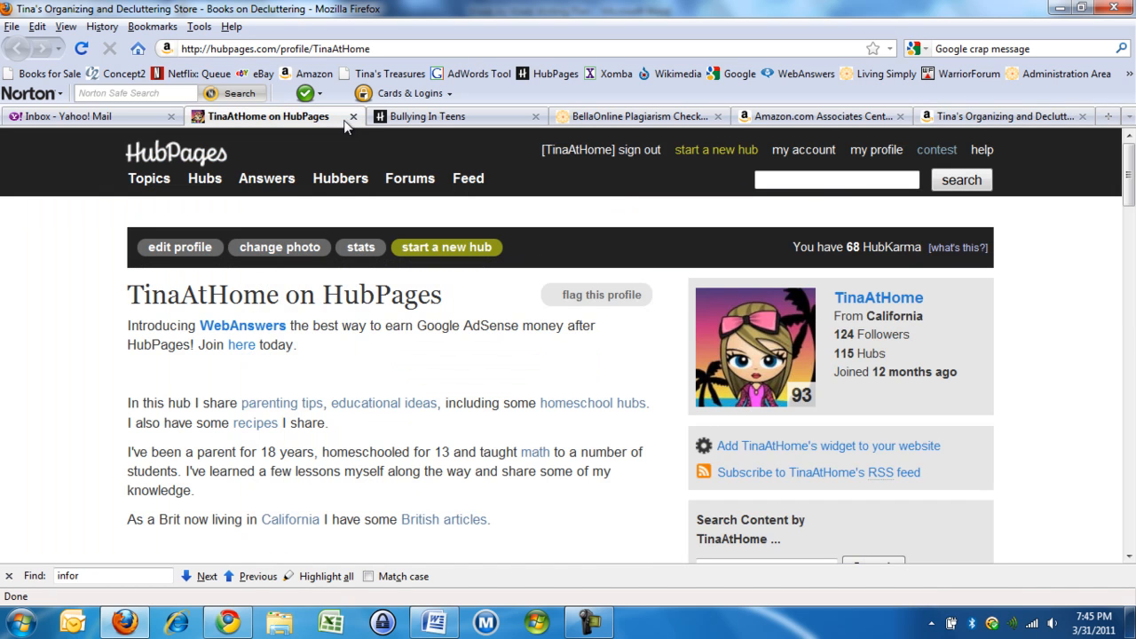
pyautogui.click(327, 76)
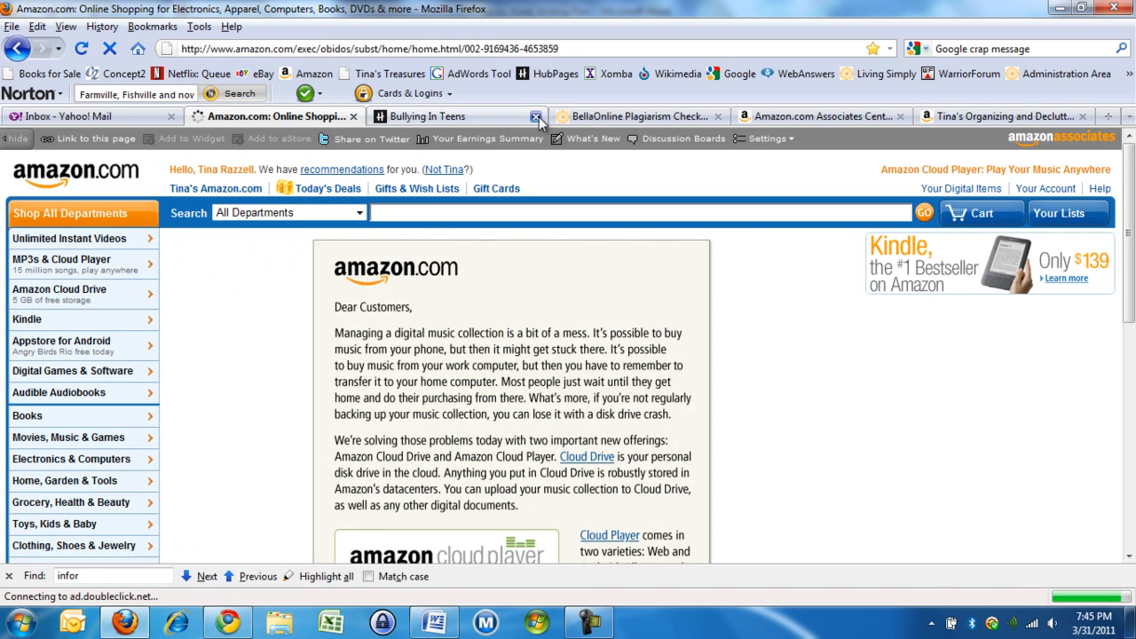
pyautogui.click(535, 116)
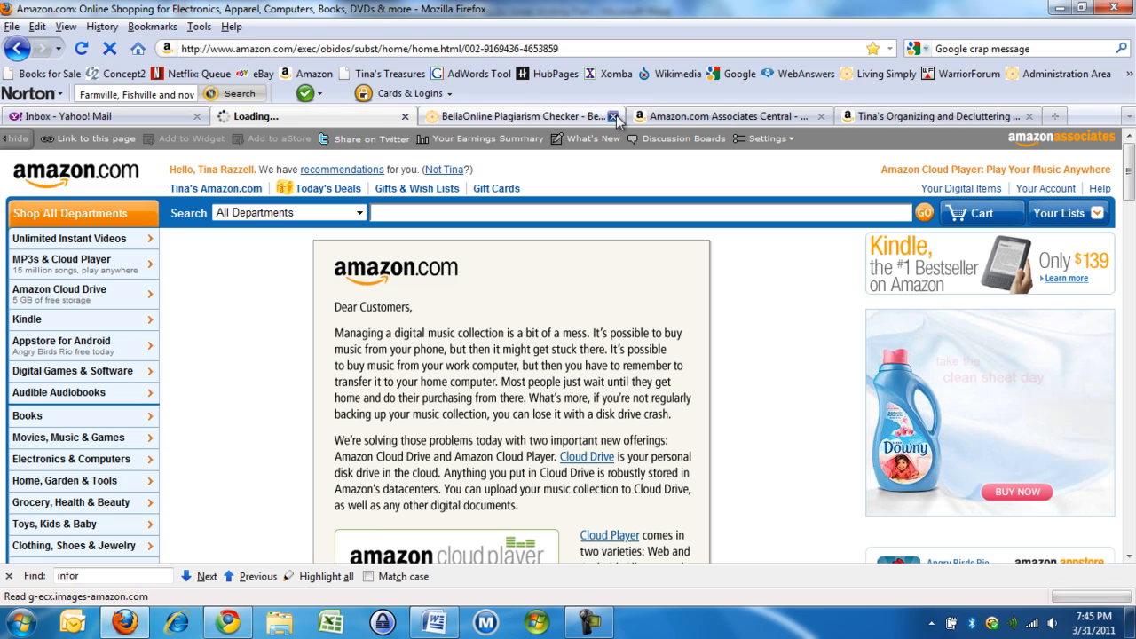
pyautogui.click(612, 116)
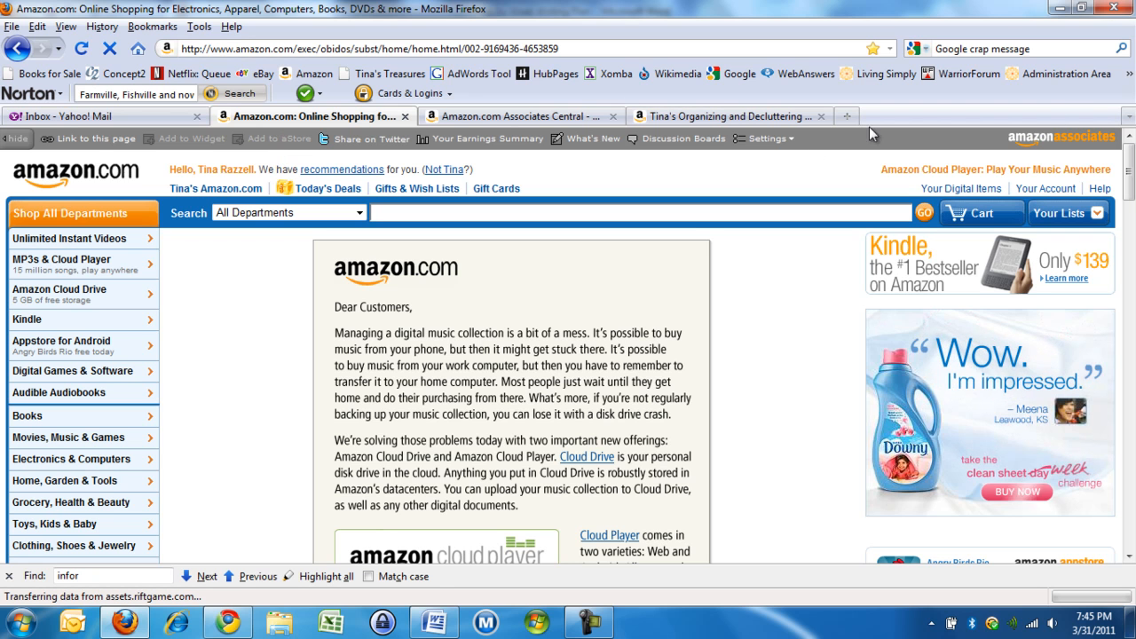
# - Go from the Amazon home page to Associates Central and open its aStore management page
pyautogui.click(1049, 146)
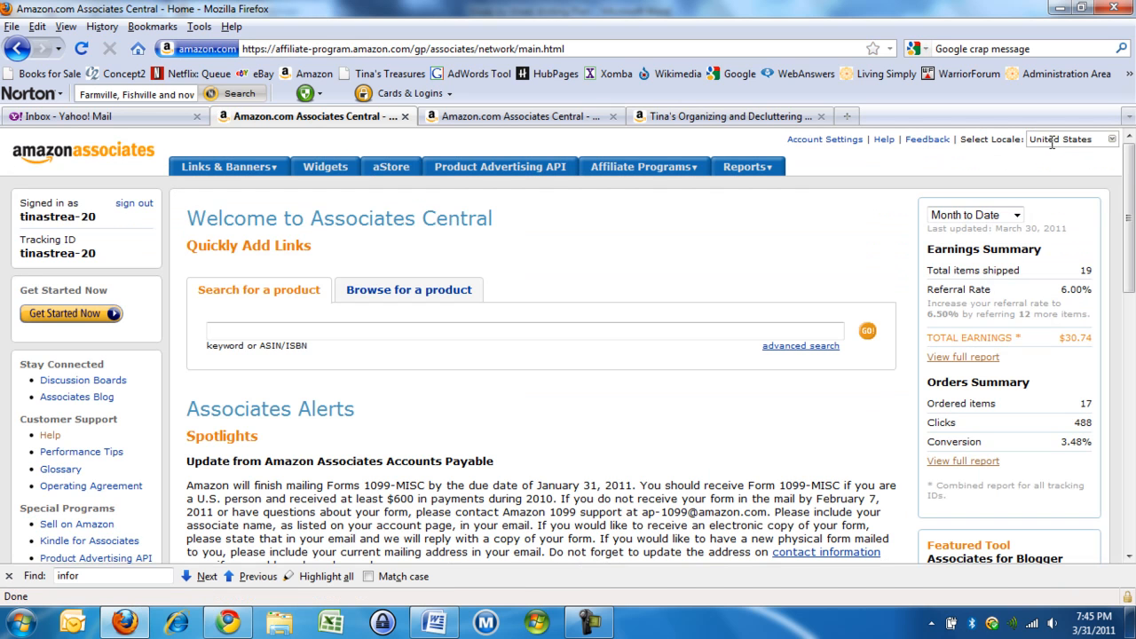
pyautogui.click(391, 168)
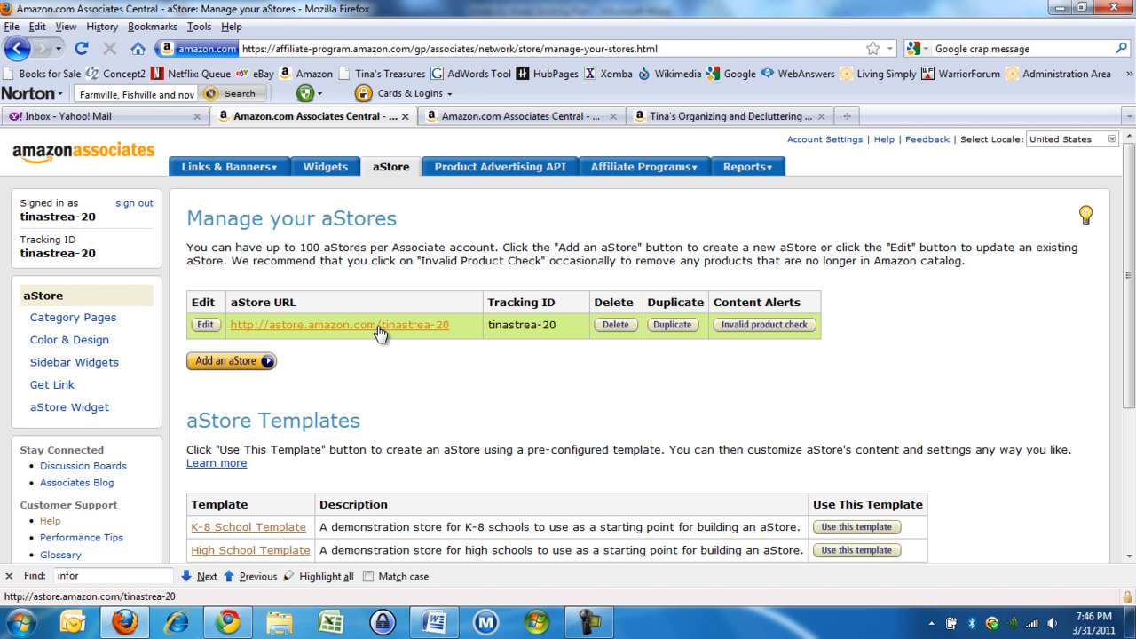
# - Return to the Word document and open the second Amazon astore link, ending in httpfavoritet-20, as another example store
pyautogui.click(692, 125)
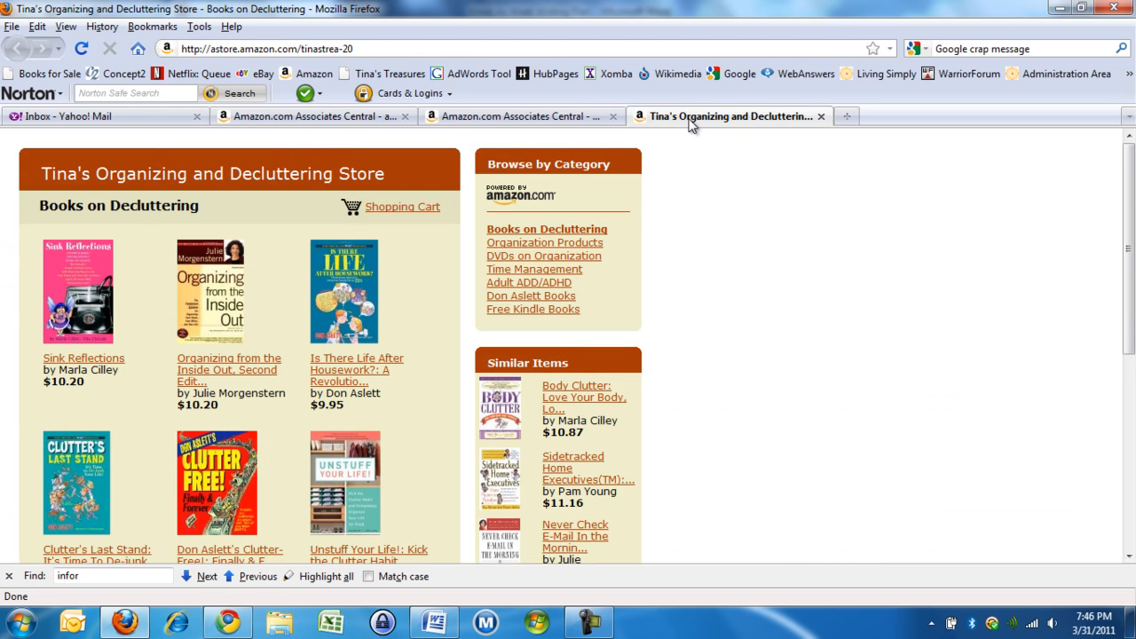
pyautogui.click(434, 624)
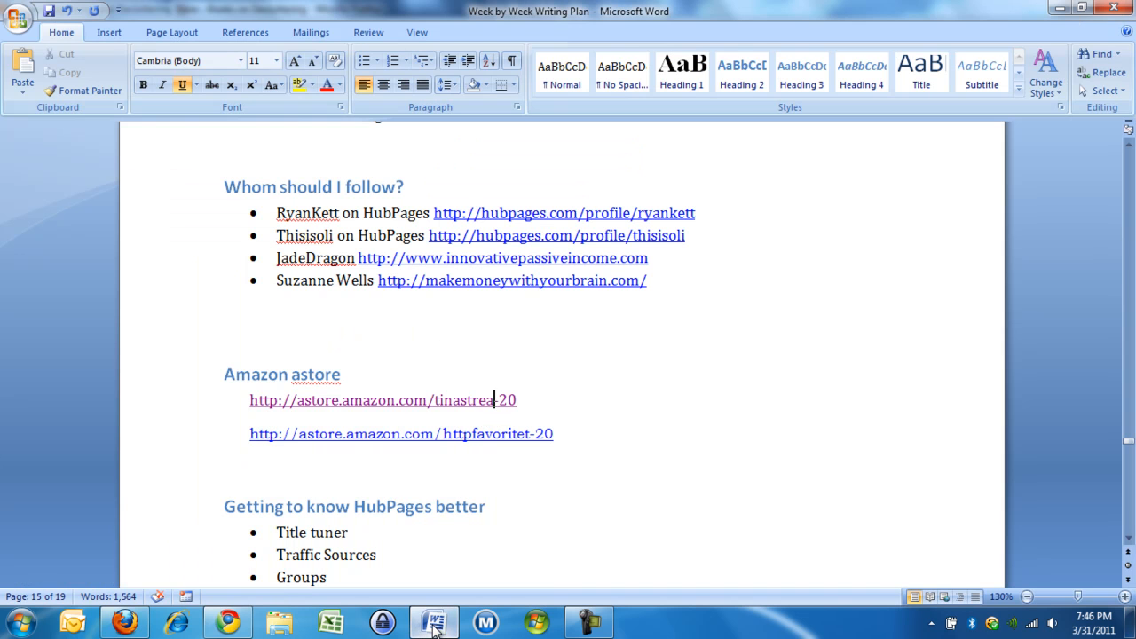
pyautogui.keyDown('ctrl'); pyautogui.click(451, 441); pyautogui.keyUp('ctrl')
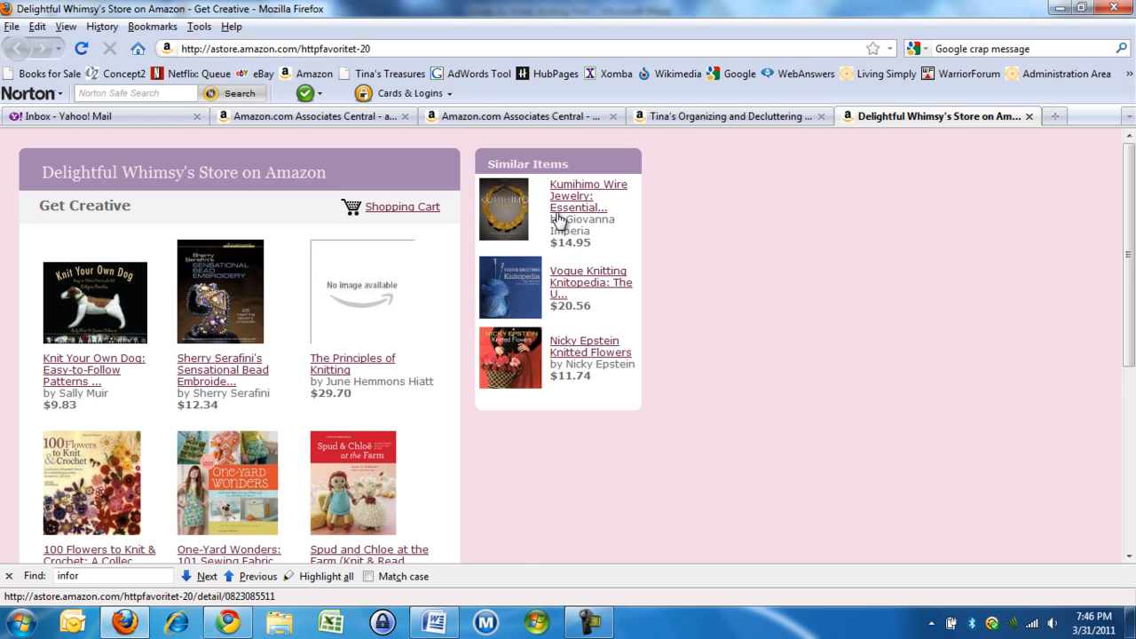
# - Browse the Organization Products, DVDs on Organization and Adult ADD/ADHD categories of the Organizing and Decluttering Store
pyautogui.click(768, 122)
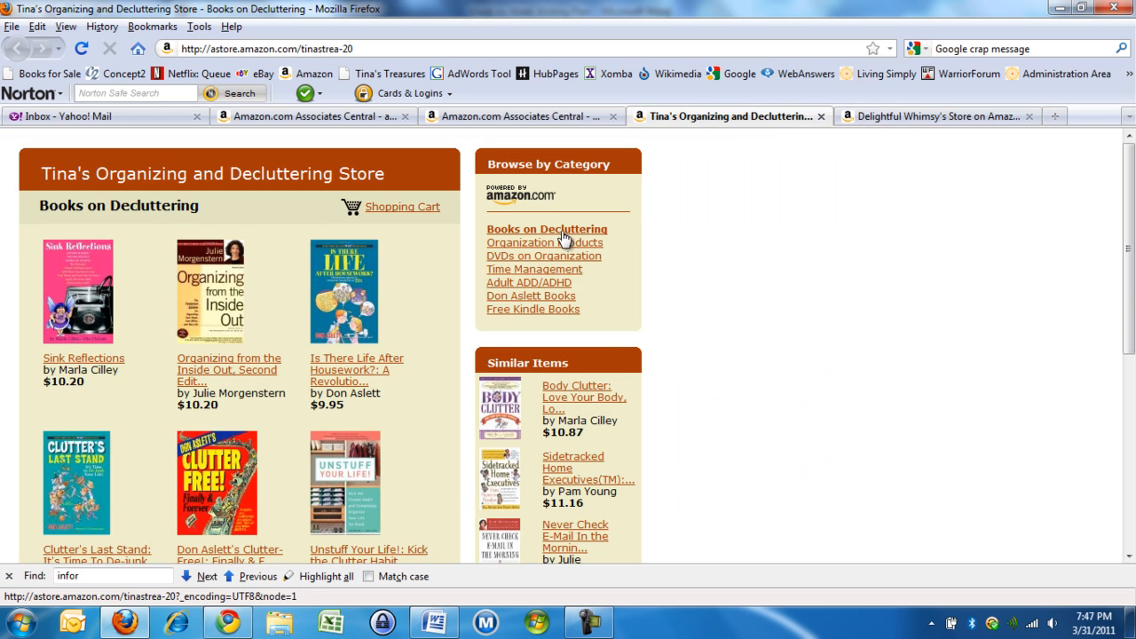
pyautogui.click(517, 245)
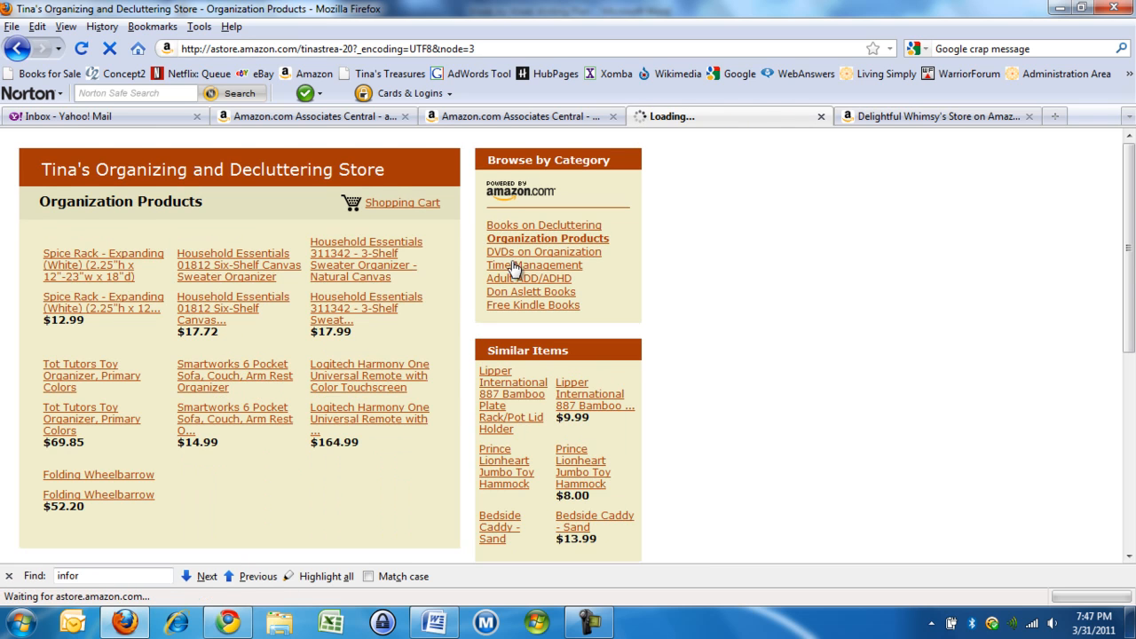
pyautogui.click(513, 255)
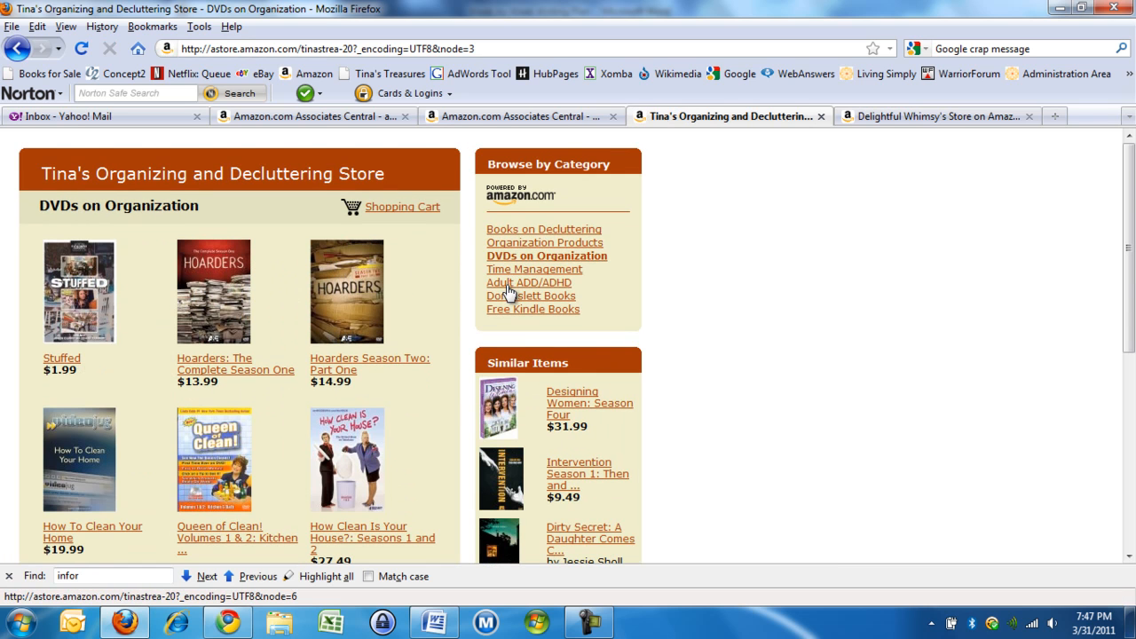
pyautogui.click(509, 285)
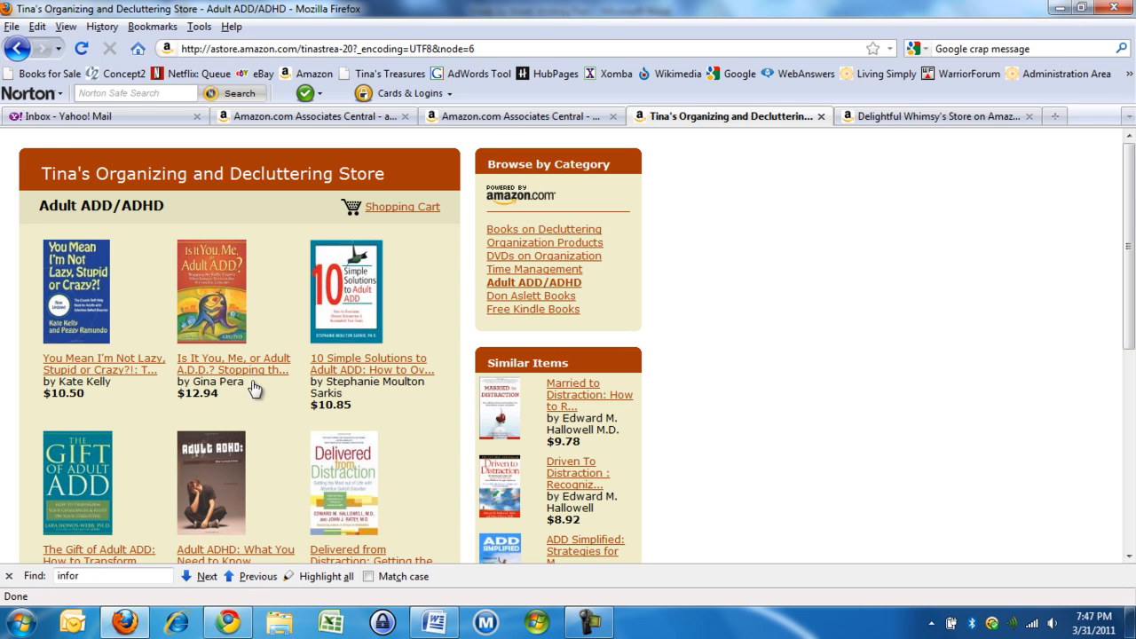
# - Search all departments on Amazon for "half broke ponies" and open the Fit for the Bit hardcover's product page
pyautogui.click(498, 116)
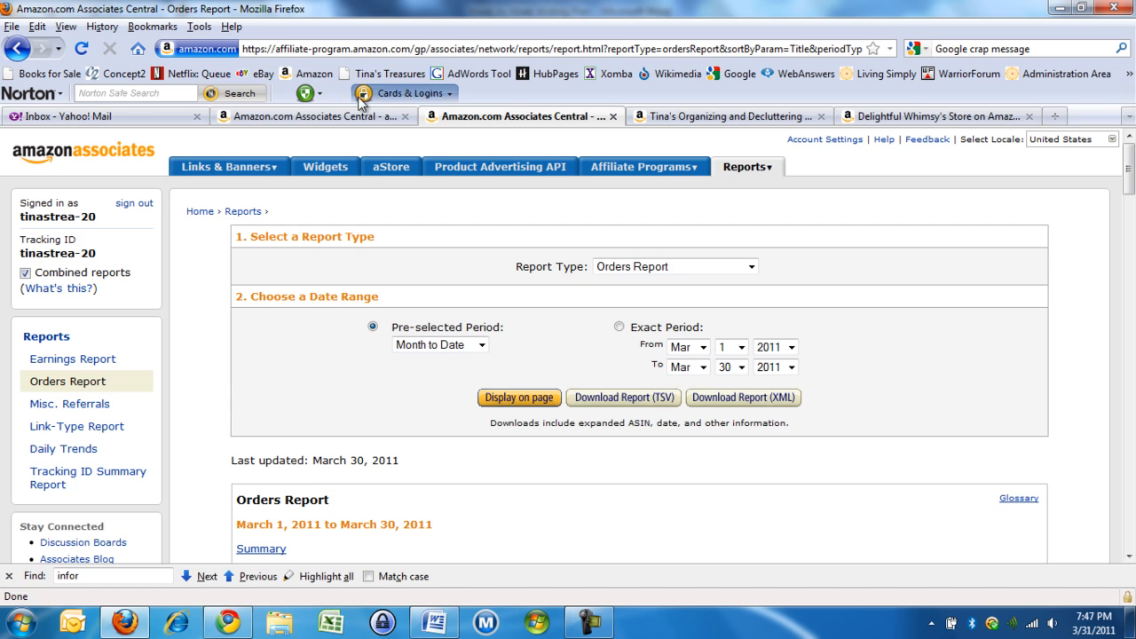
pyautogui.click(317, 74)
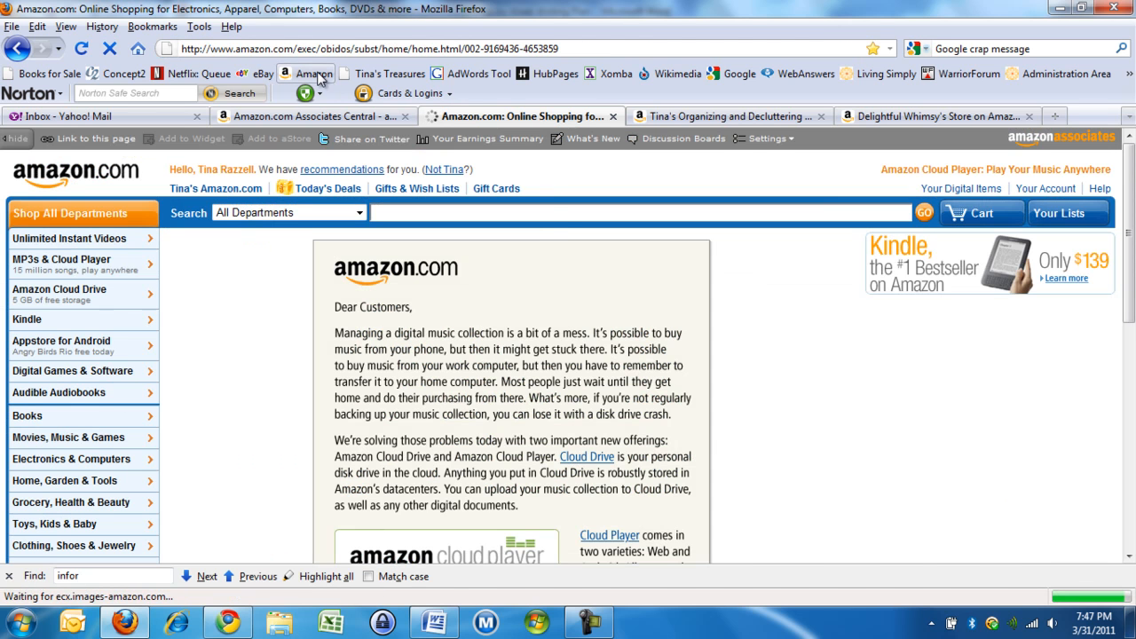
pyautogui.click(559, 213)
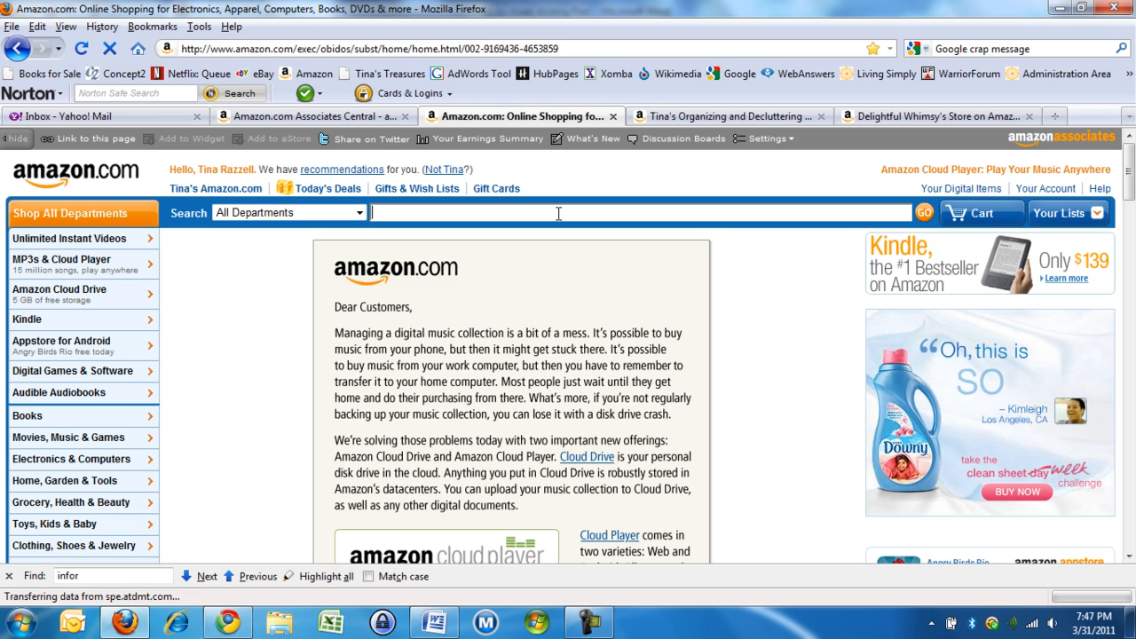
pyautogui.write('half broke ponies')
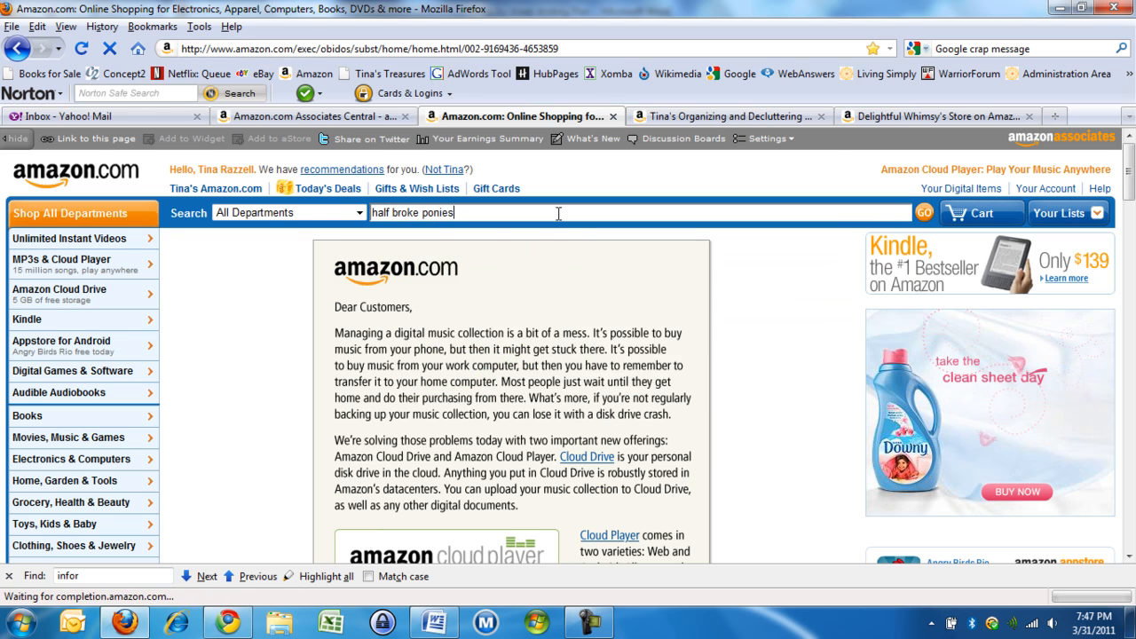
pyautogui.press('Return')
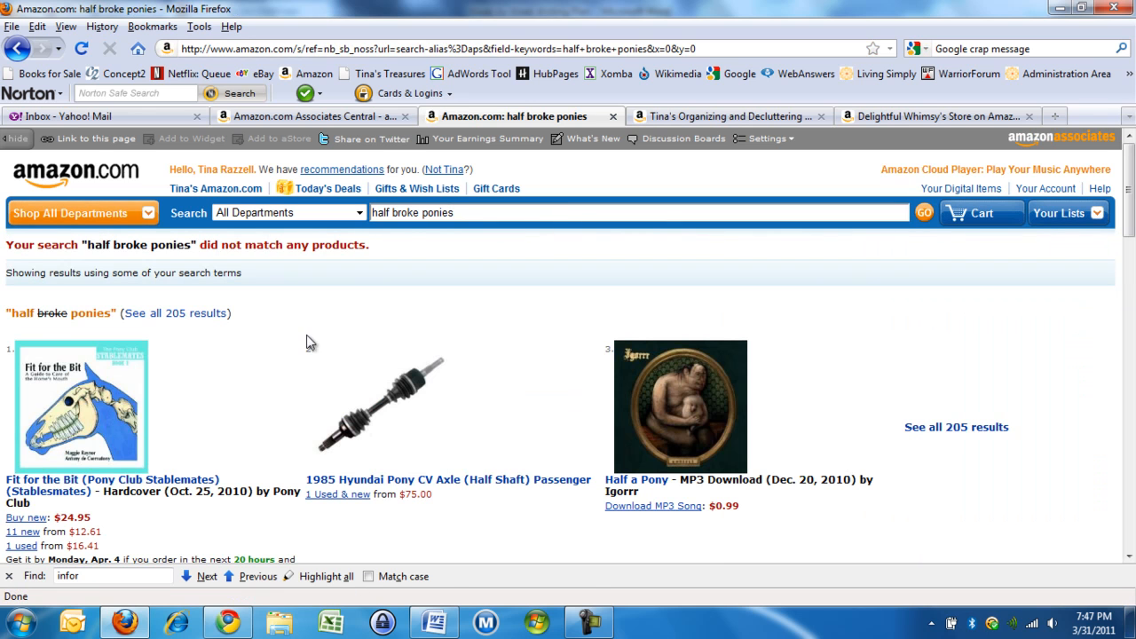
pyautogui.click(62, 416)
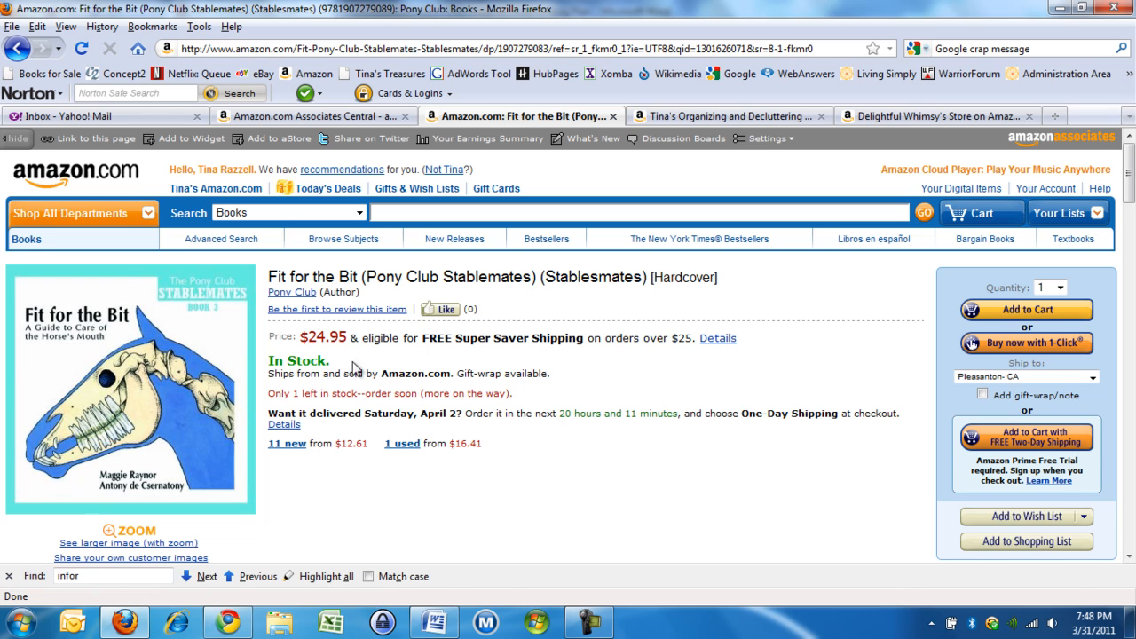
# - Add the Fit for the Bit book to the aStore's Free Kindle Books category
pyautogui.click(273, 139)
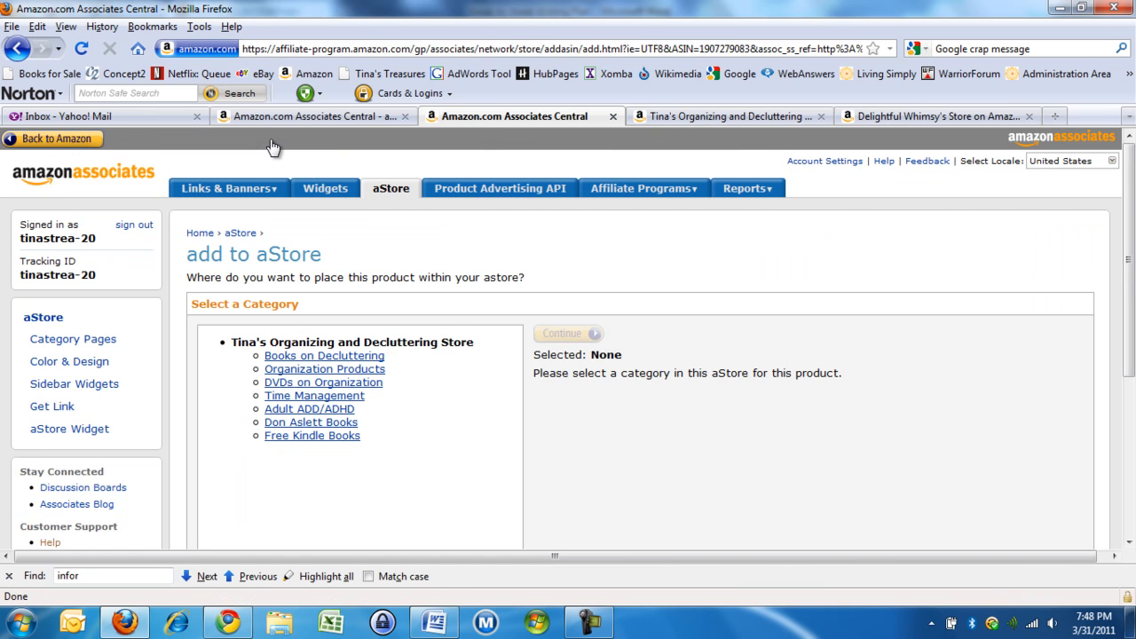
pyautogui.click(303, 438)
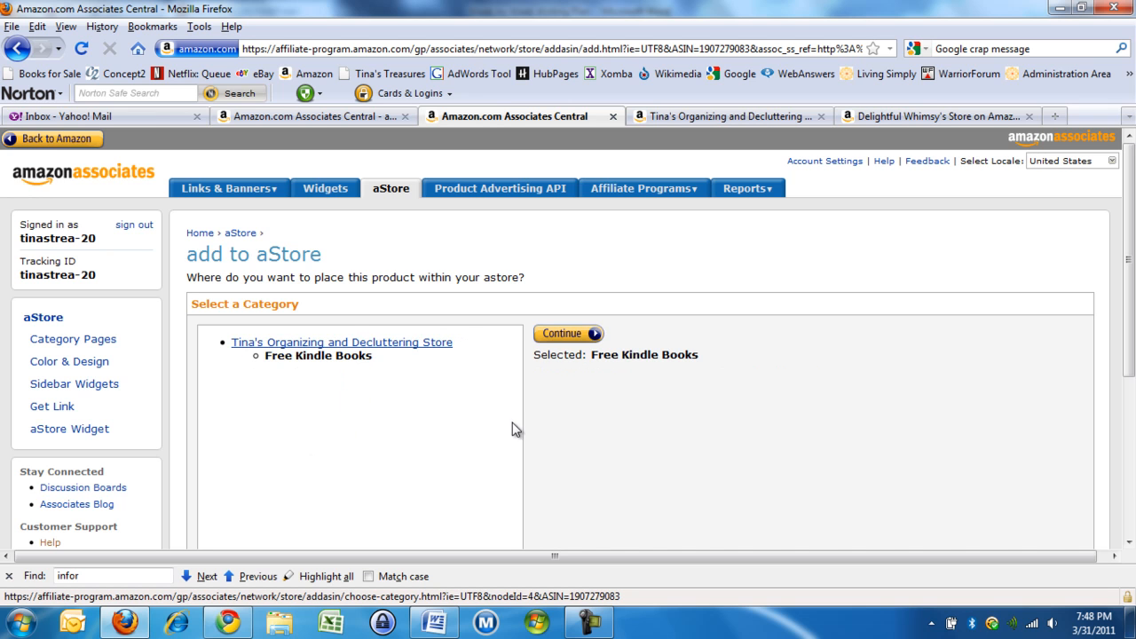
pyautogui.click(578, 337)
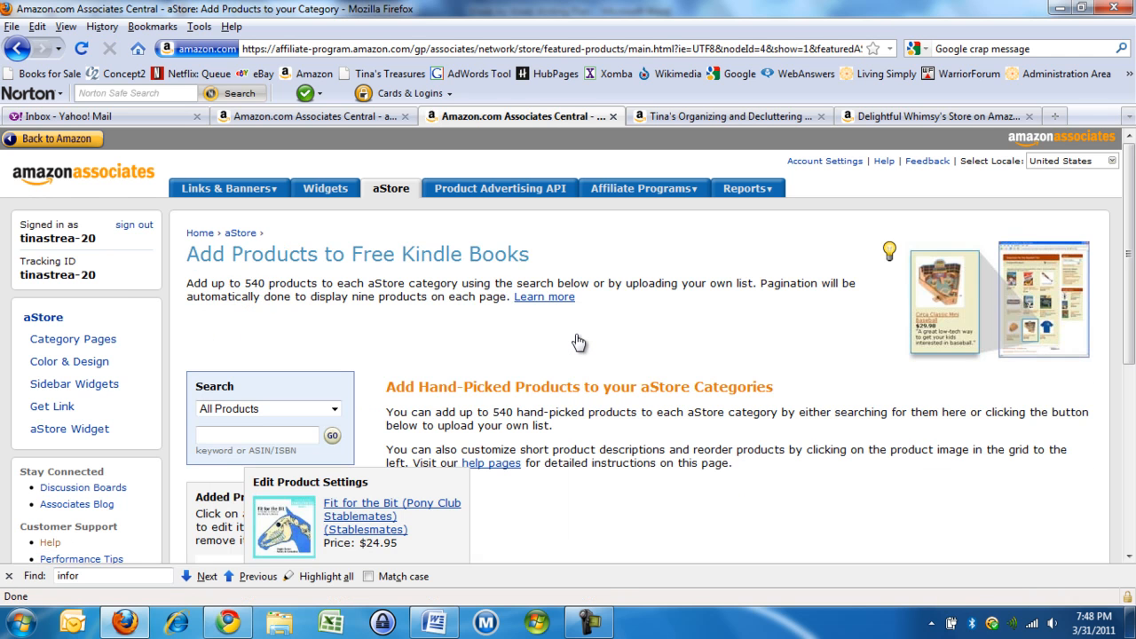
# - Remove the Fit for the Bit book from the Free Kindle Books category
pyautogui.scroll(-5, 577, 341)
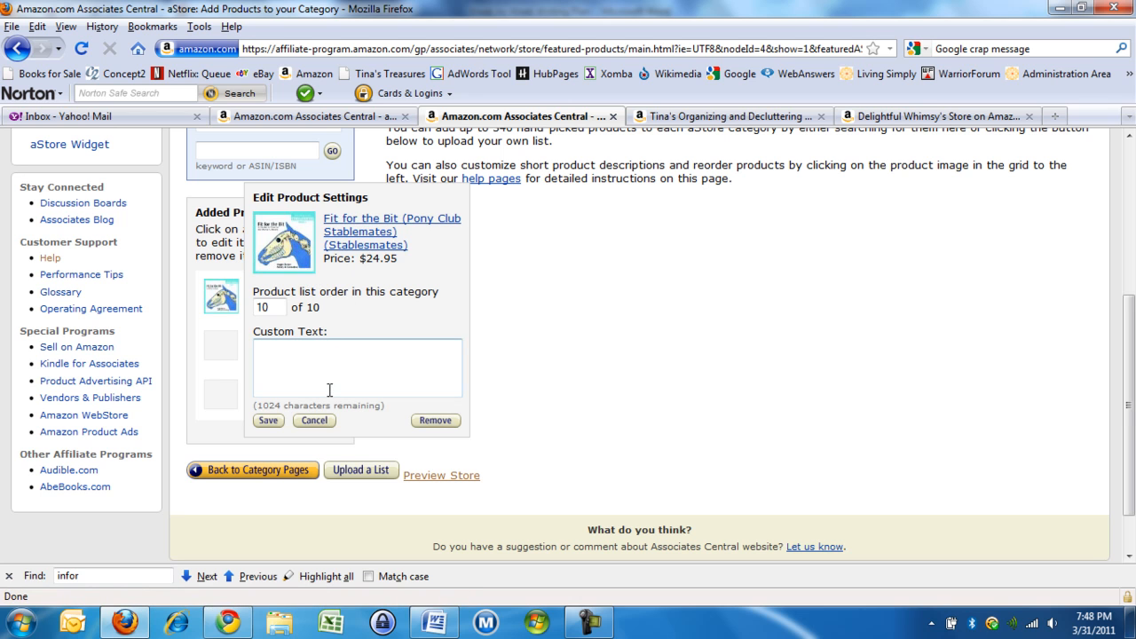
pyautogui.click(434, 421)
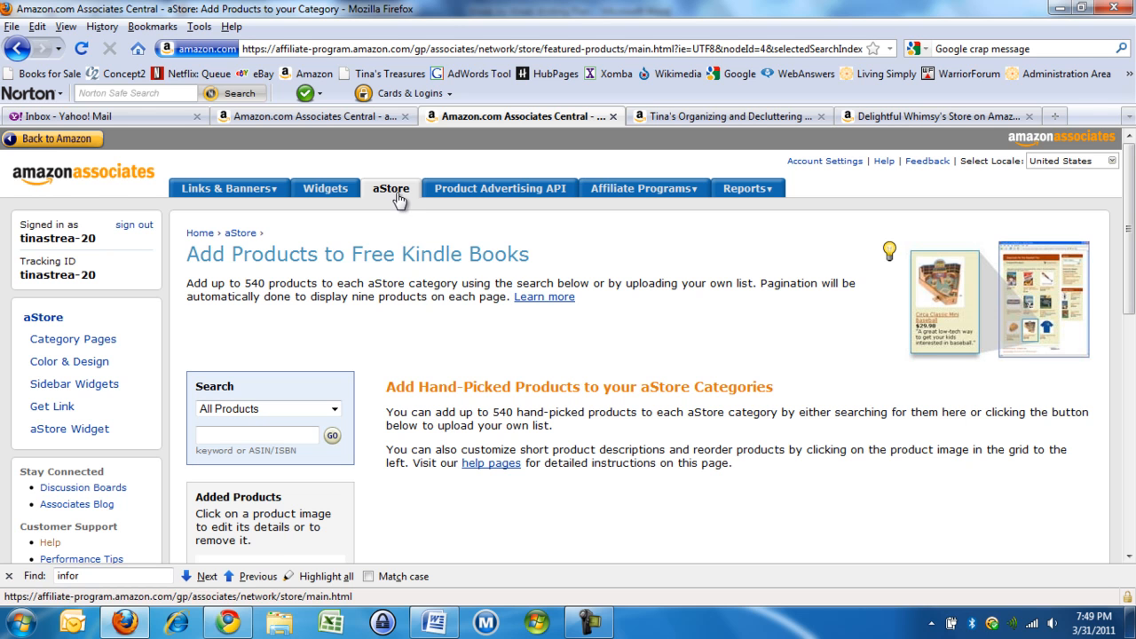
# - Set the list order of "Free Kindle Books and How to Find Them" to 9 and save the product settings
pyautogui.scroll(-5, 405, 292)
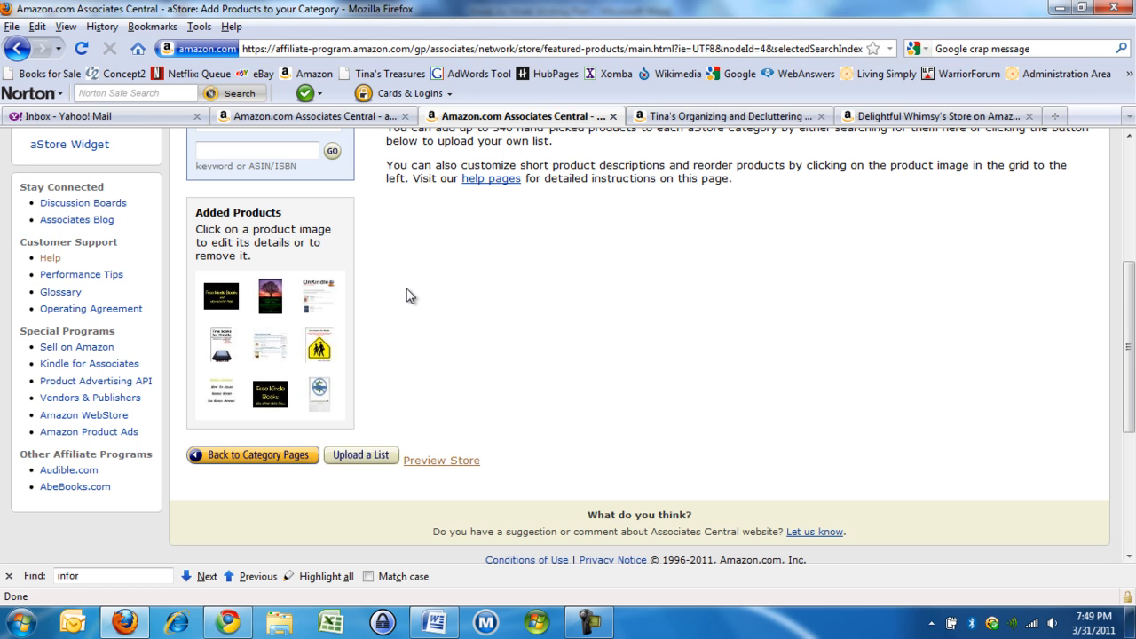
pyautogui.click(225, 301)
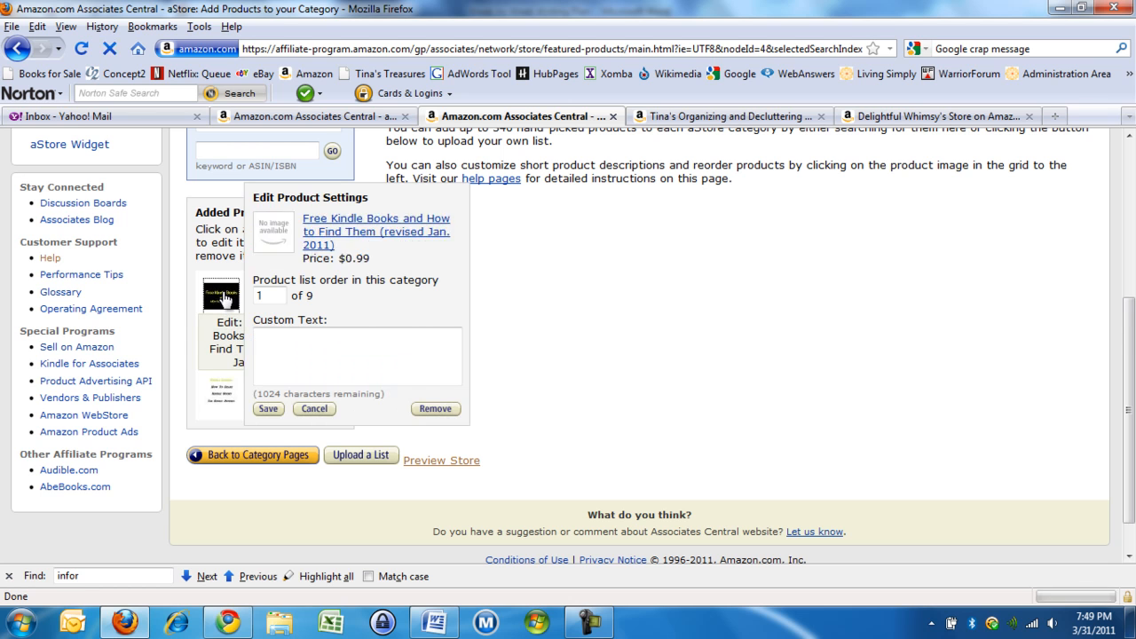
pyautogui.doubleClick(266, 296)
pyautogui.write('9')
pyautogui.click(270, 410)
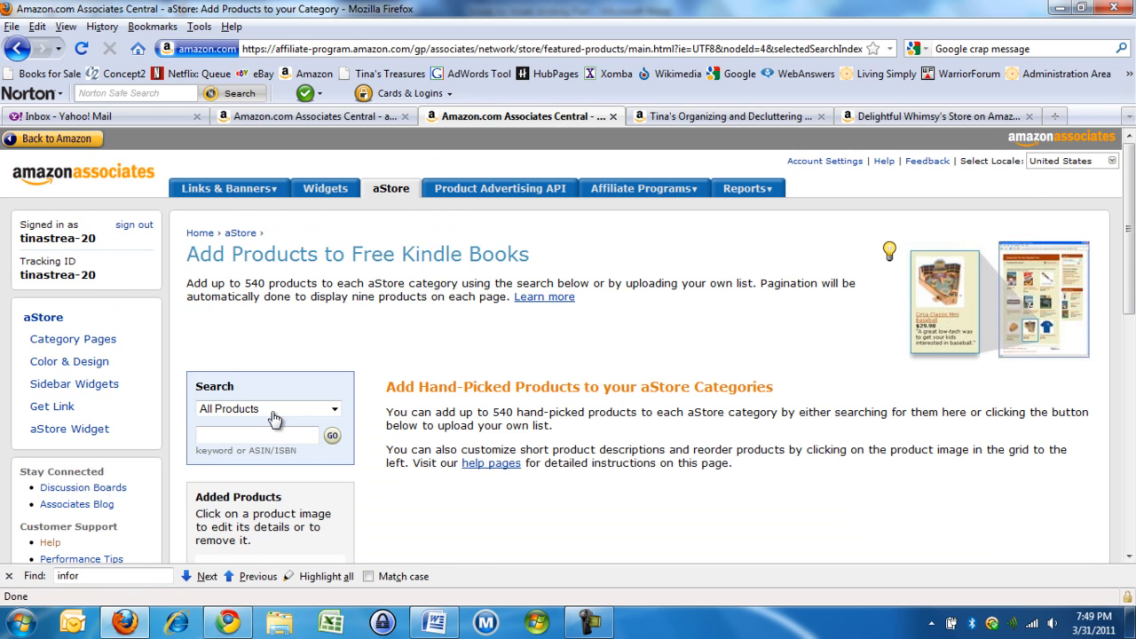
# - Open the product settings of the KINDLE FREE FOR ALL book, first in the added products, to review them
pyautogui.scroll(-4, 273, 419)
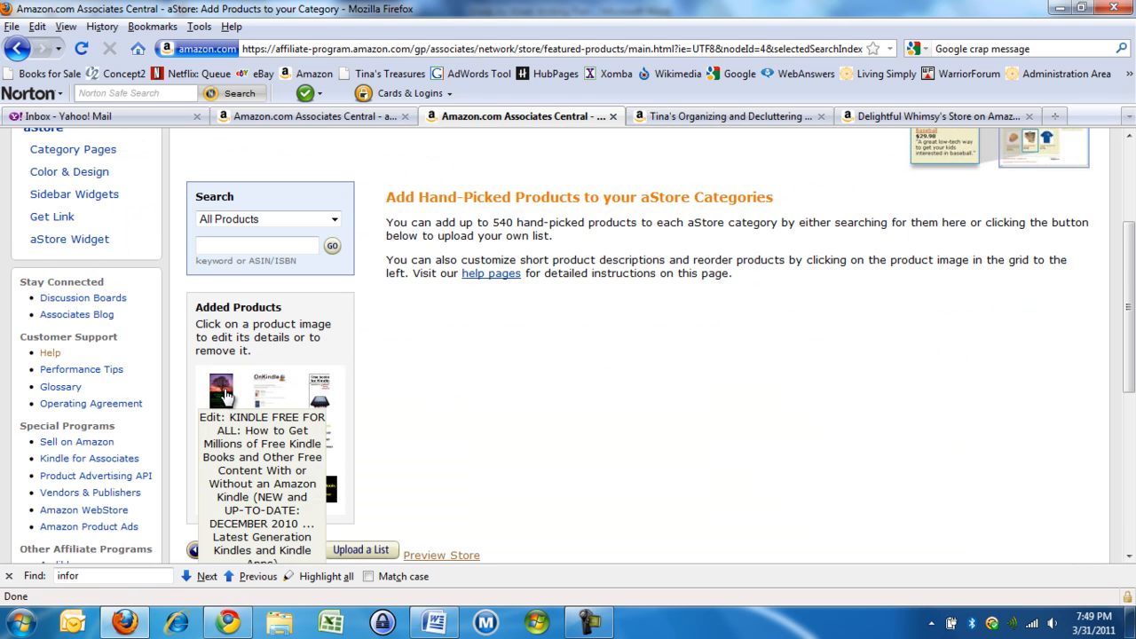
pyautogui.click(222, 392)
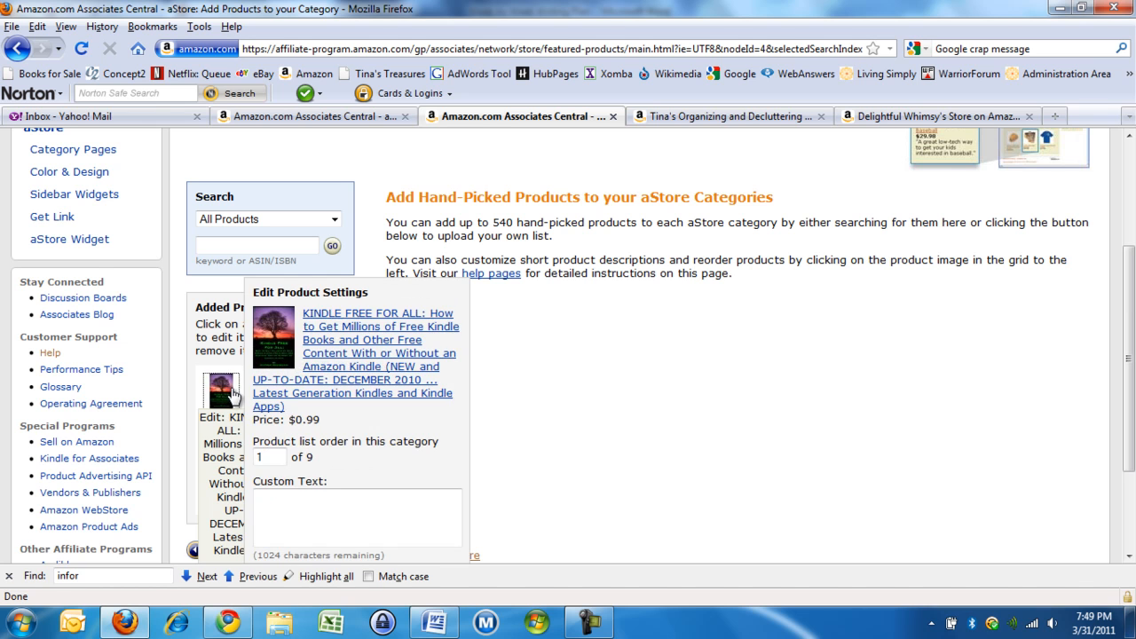
pyautogui.scroll(-3, 374, 386)
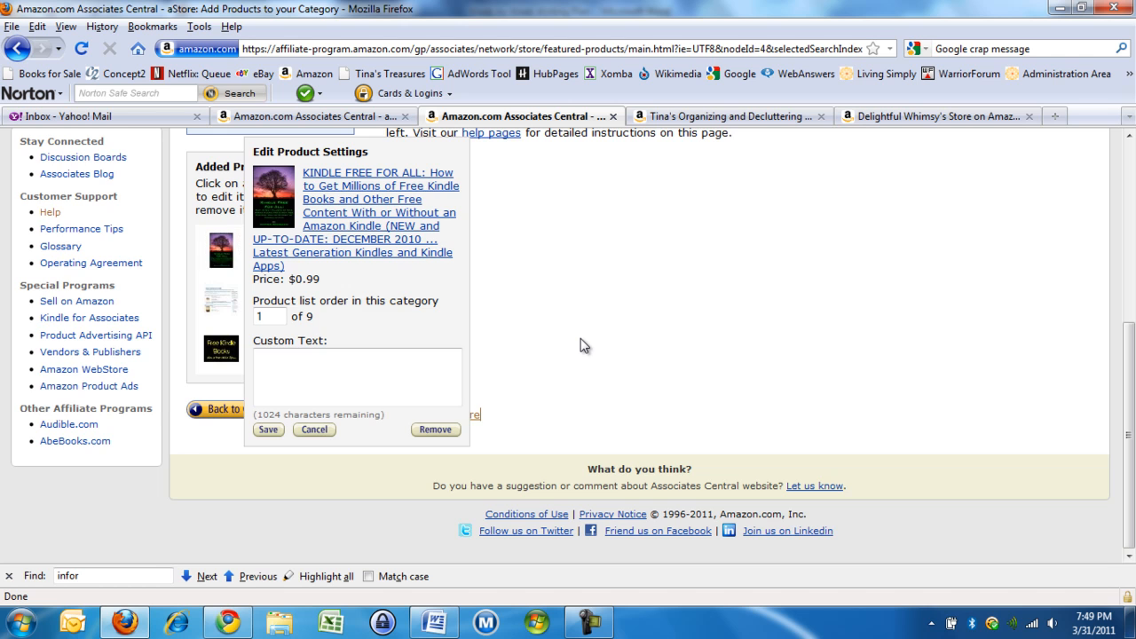
pyautogui.scroll(6, 581, 340)
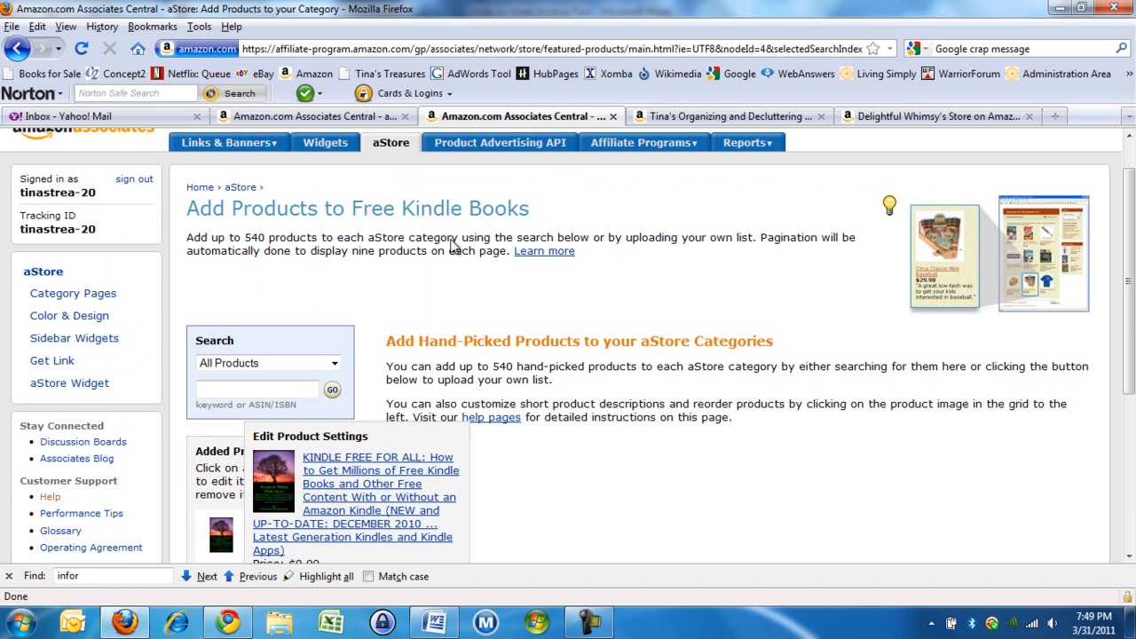
# - Return to the aStore management page and open the existing Organizing and Decluttering Store for editing at its category pages
pyautogui.click(393, 147)
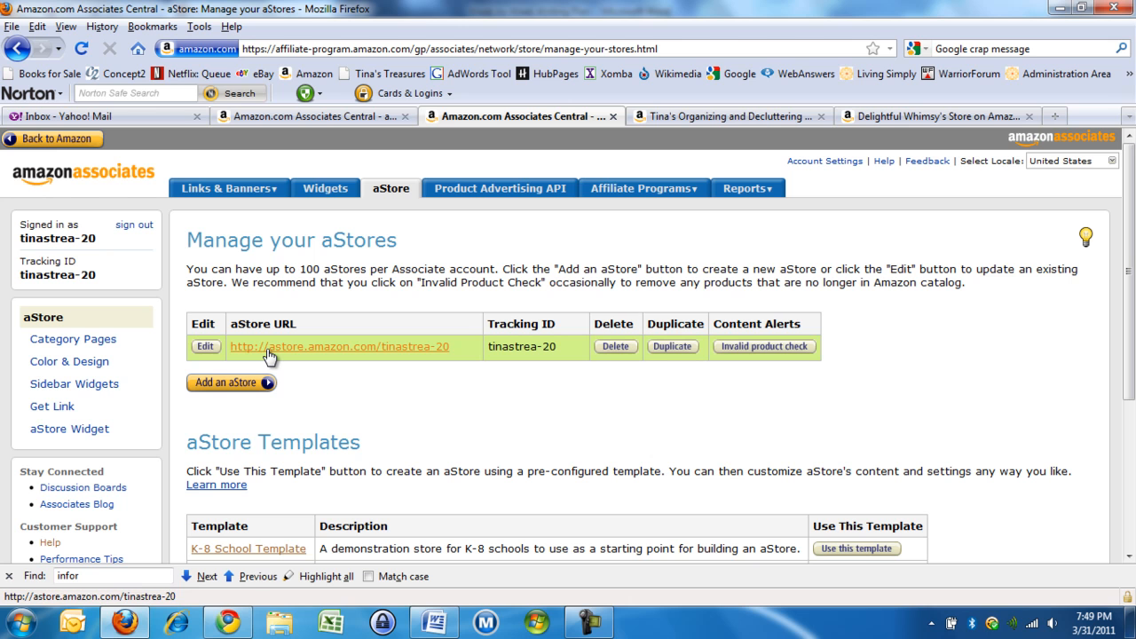
pyautogui.click(205, 350)
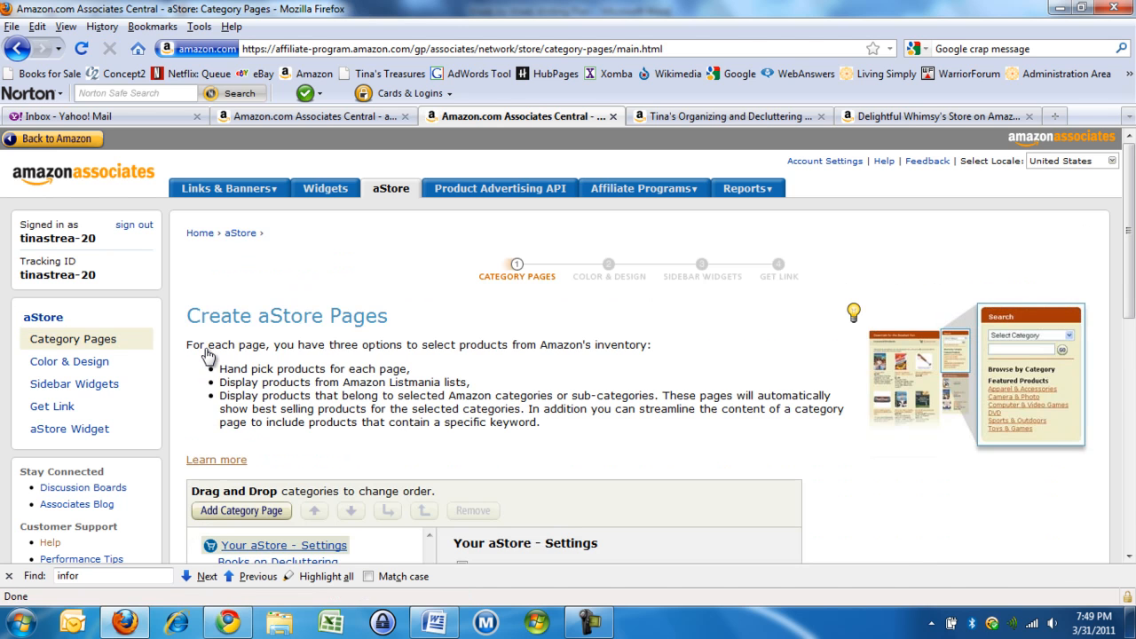
pyautogui.scroll(-4, 206, 354)
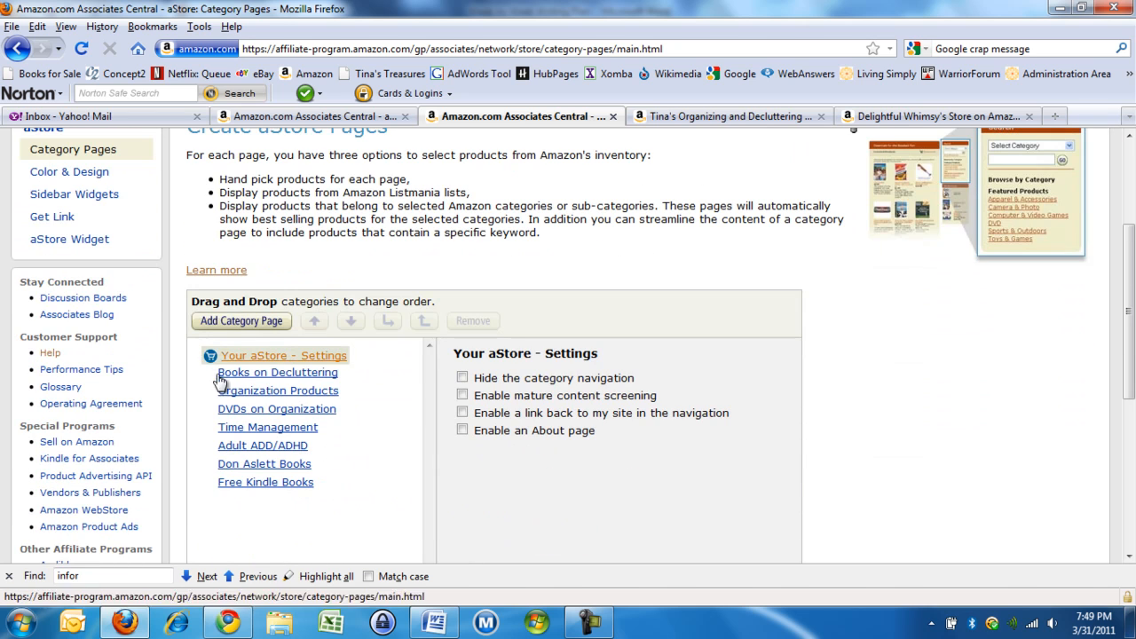
# - Open the product-adding page of the Books on Decluttering category and bring its search form into view
pyautogui.click(240, 373)
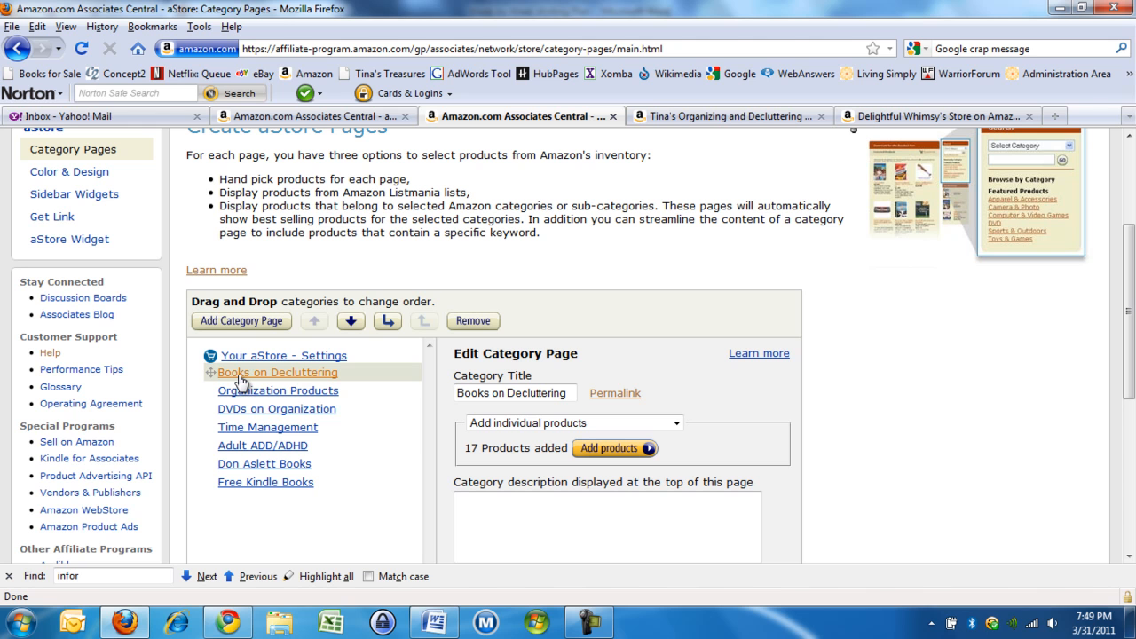
pyautogui.click(607, 448)
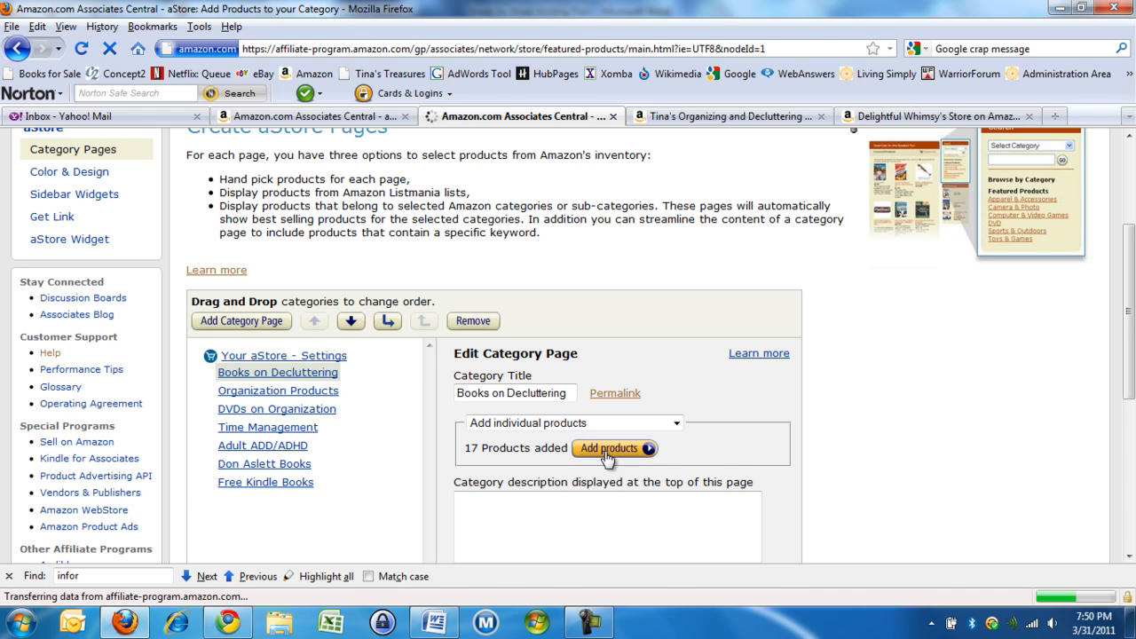
pyautogui.scroll(-4, 608, 458)
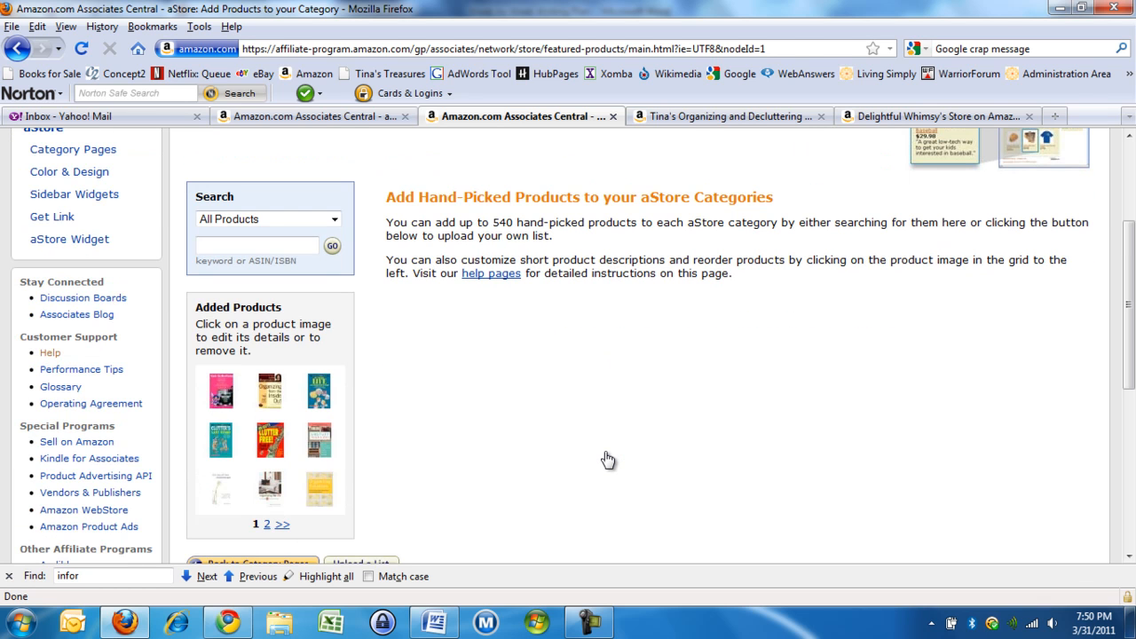
# - Search all products for "don aslett" and look through the results across the book, DVD and home categories
pyautogui.click(246, 250)
pyautogui.write('don')
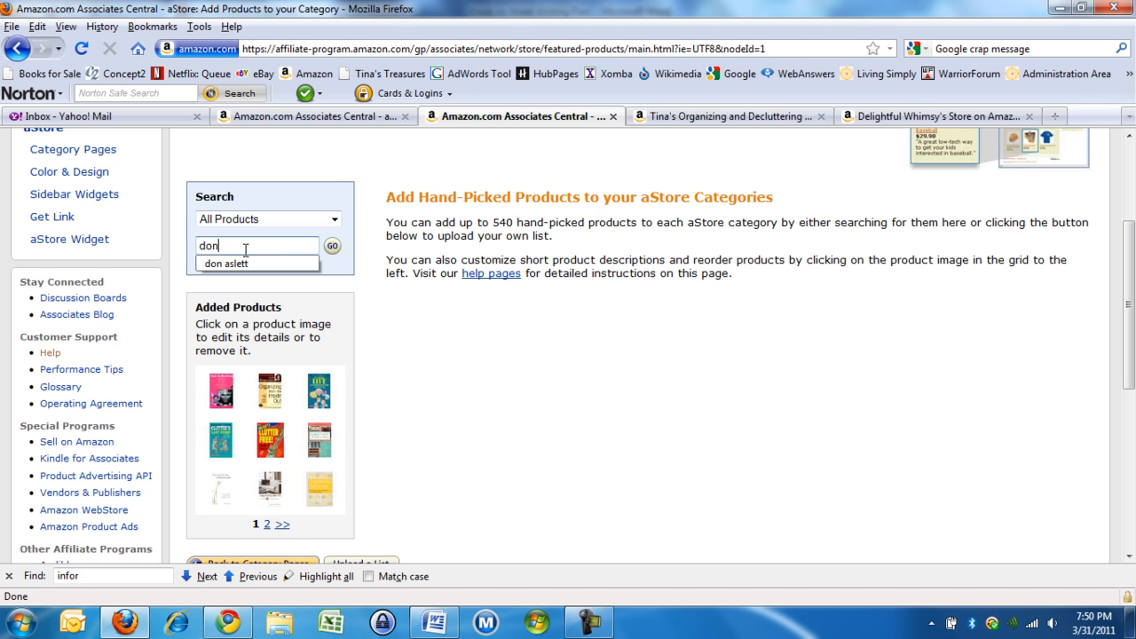
pyautogui.write(' aslett')
pyautogui.press('Down')
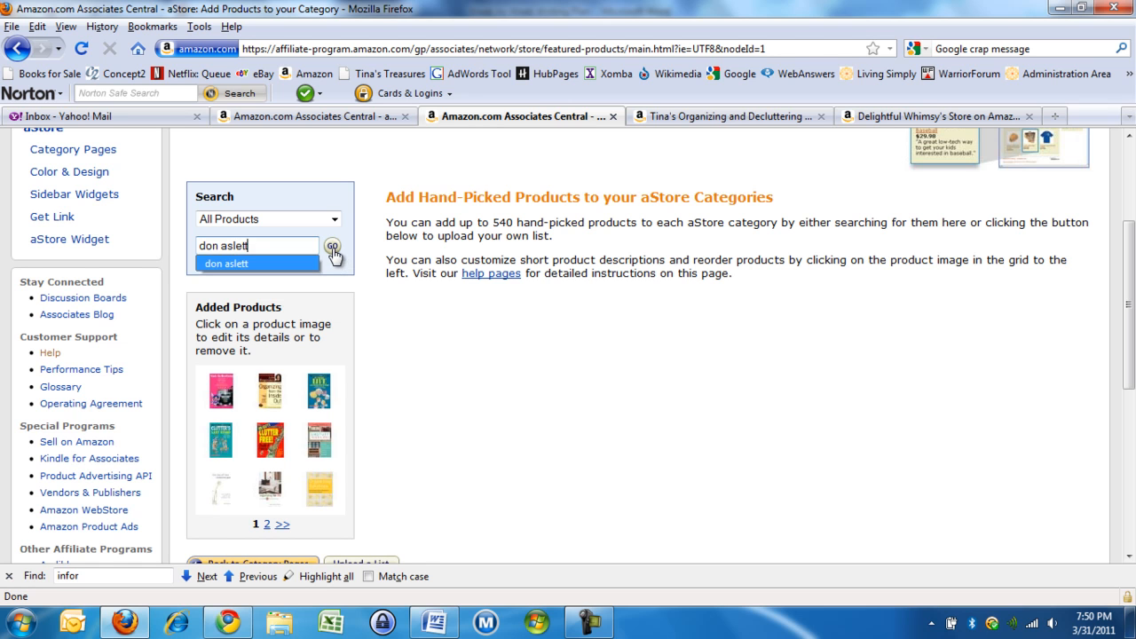
pyautogui.click(332, 250)
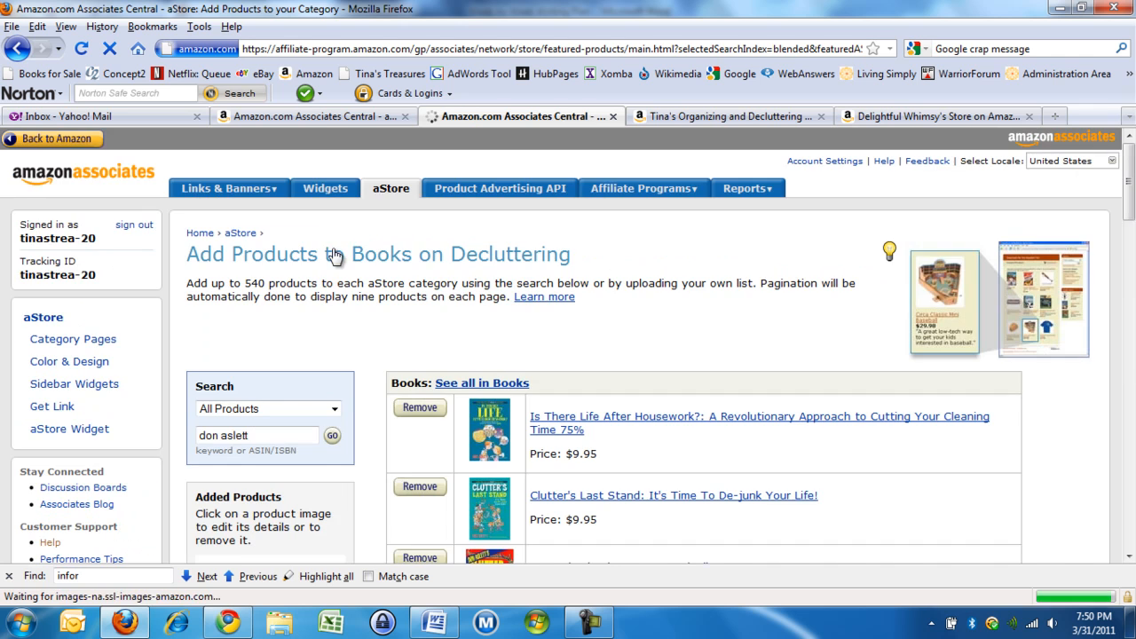
pyautogui.scroll(-4, 610, 336)
pyautogui.scroll(-6, 609, 335)
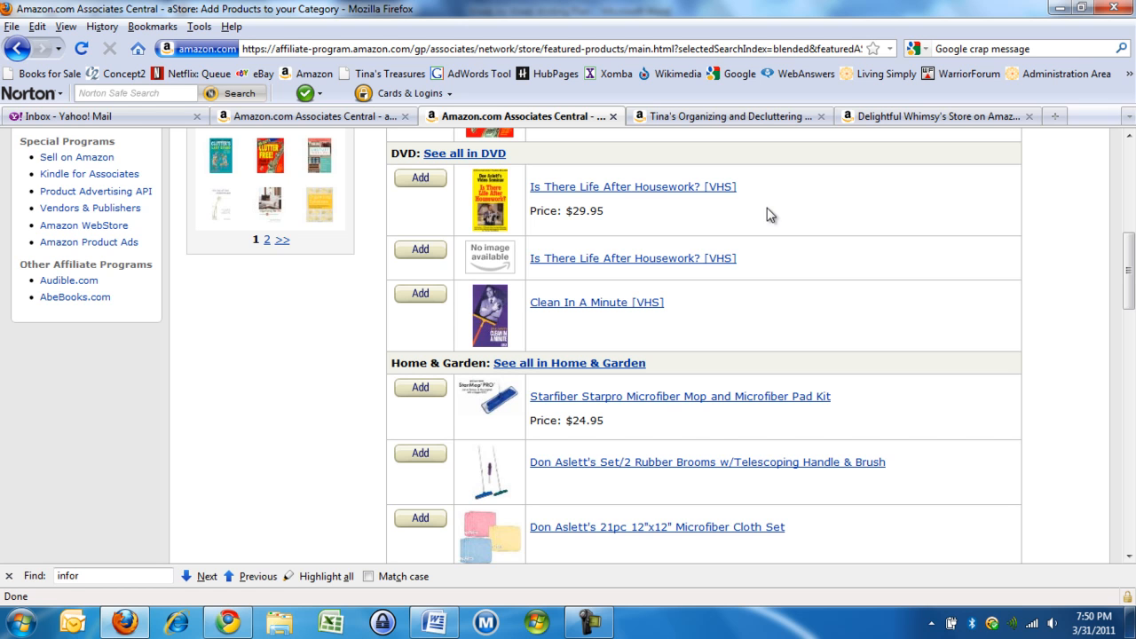
pyautogui.scroll(-7, 872, 275)
pyautogui.scroll(15, 872, 279)
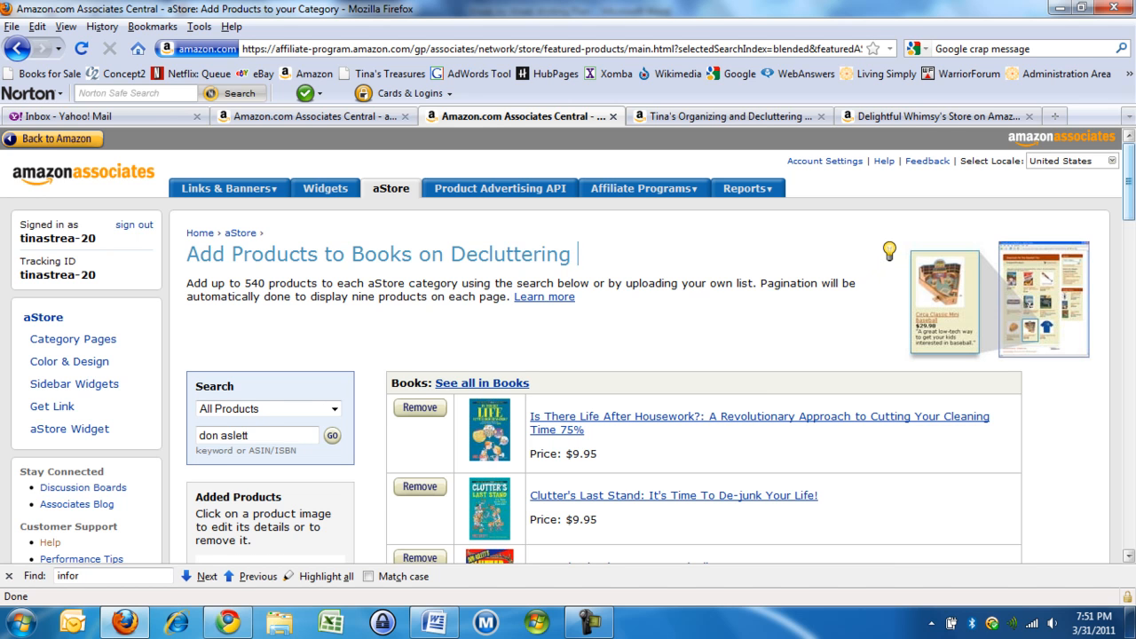
pyautogui.click(914, 116)
pyautogui.click(884, 77)
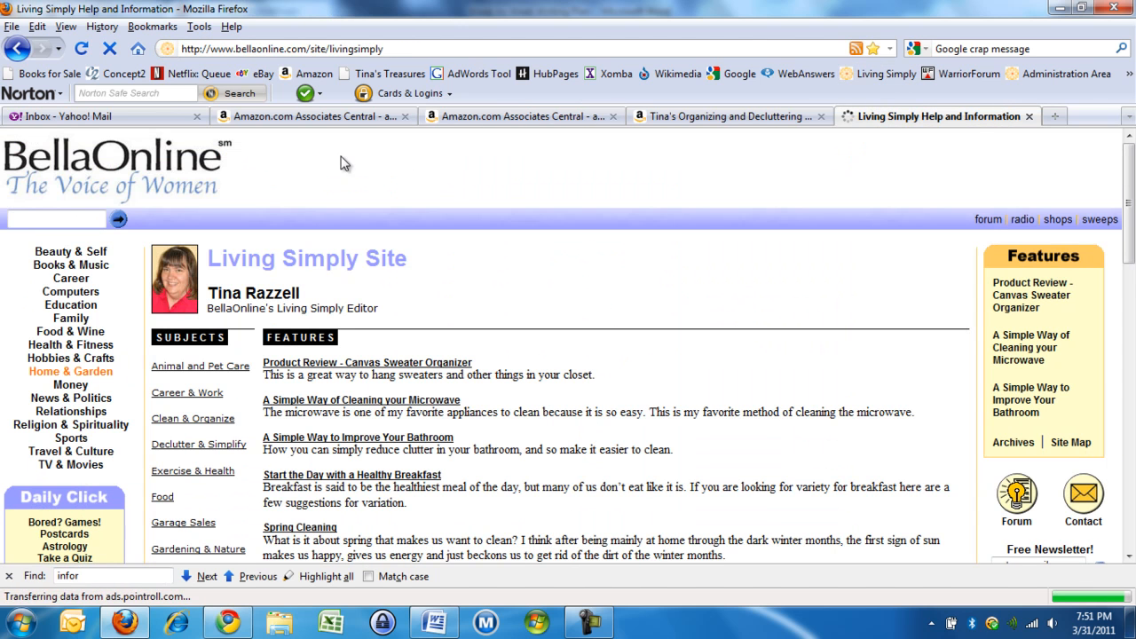
pyautogui.click(20, 52)
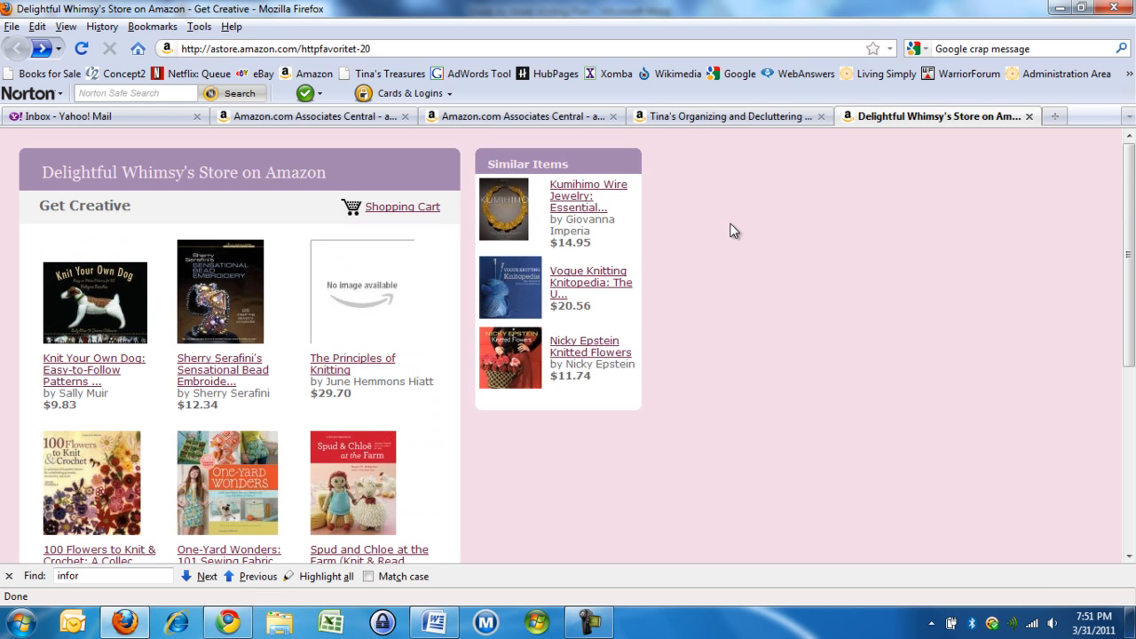
# - Compare the live Organizing and Decluttering Store with the Delightful Whimsy store, browsing the latter's Get Creative products through page 3
pyautogui.click(685, 117)
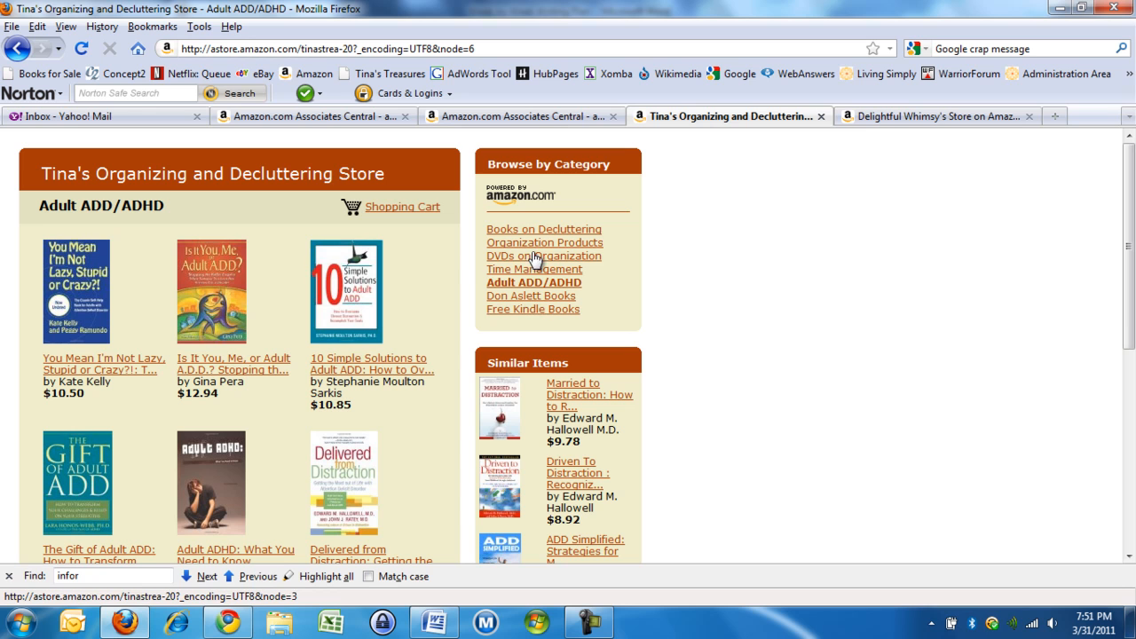
pyautogui.click(866, 126)
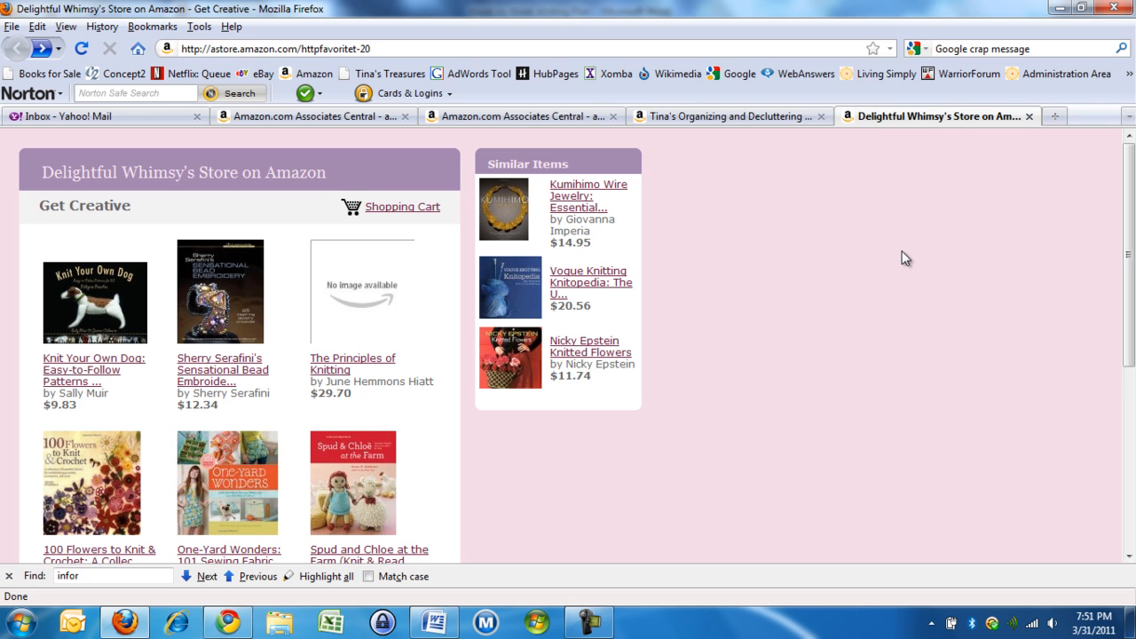
pyautogui.scroll(-6, 900, 257)
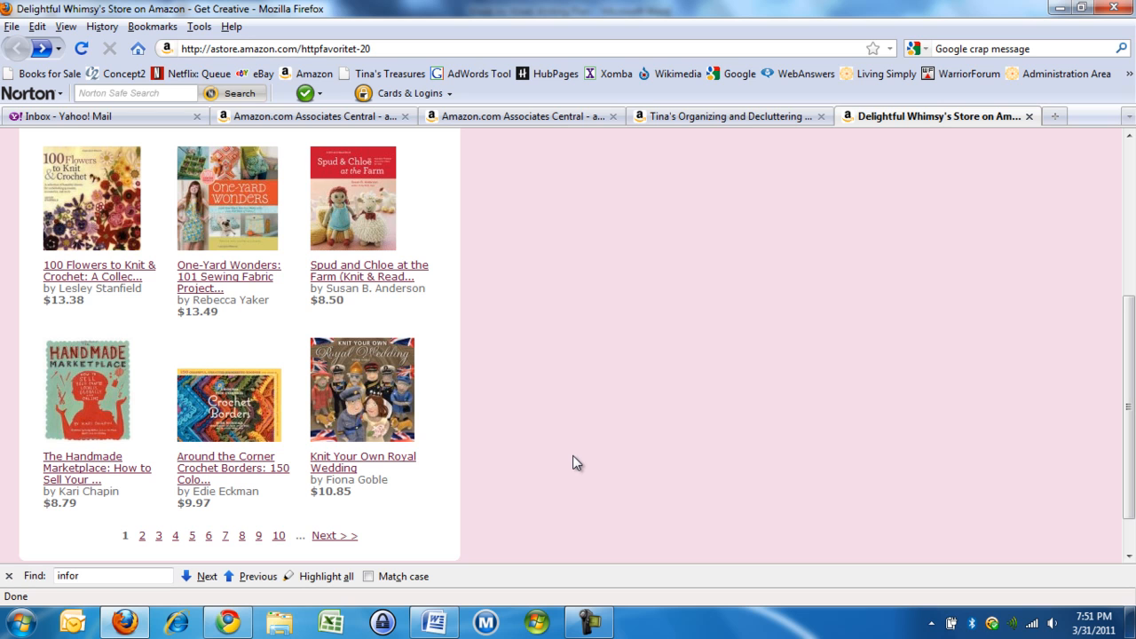
pyautogui.click(142, 537)
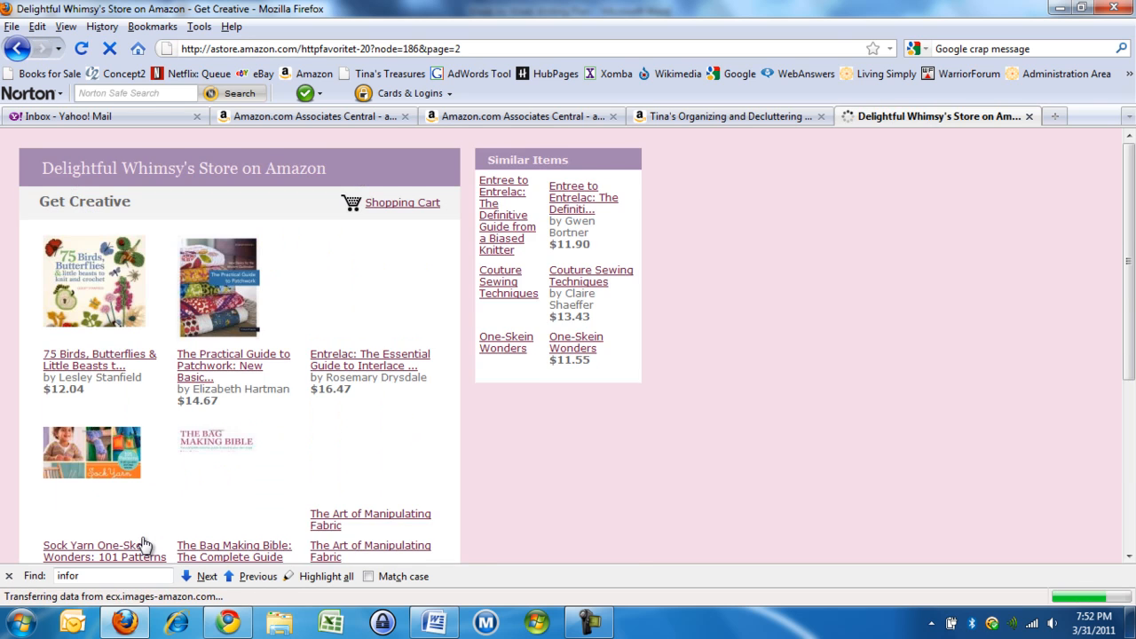
pyautogui.scroll(-2, 144, 543)
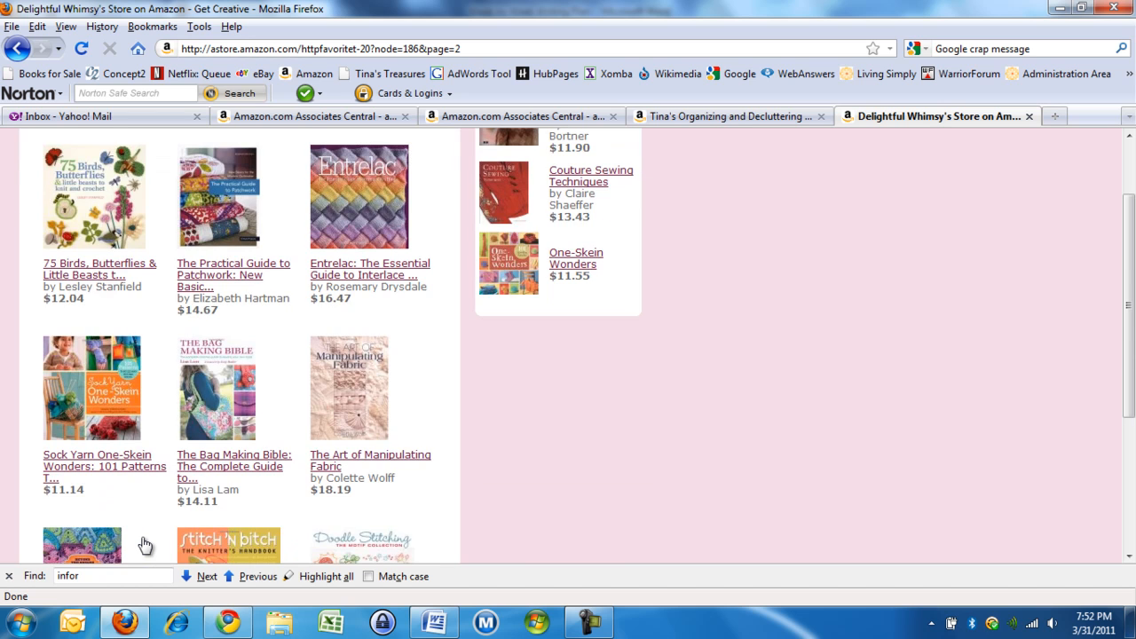
pyautogui.scroll(-5, 144, 543)
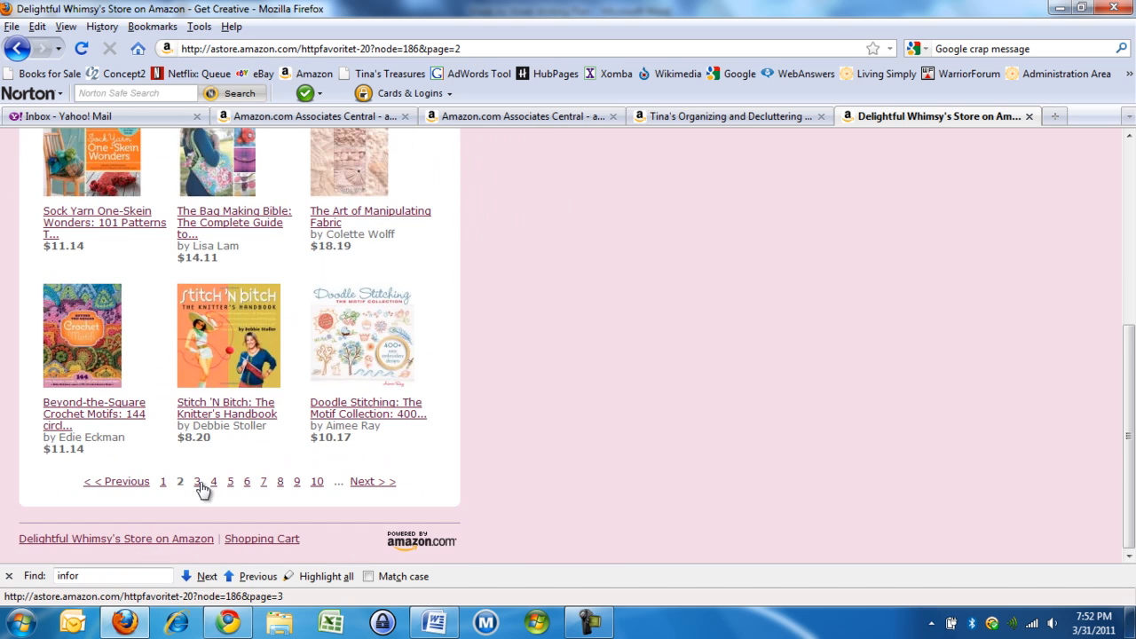
pyautogui.click(199, 484)
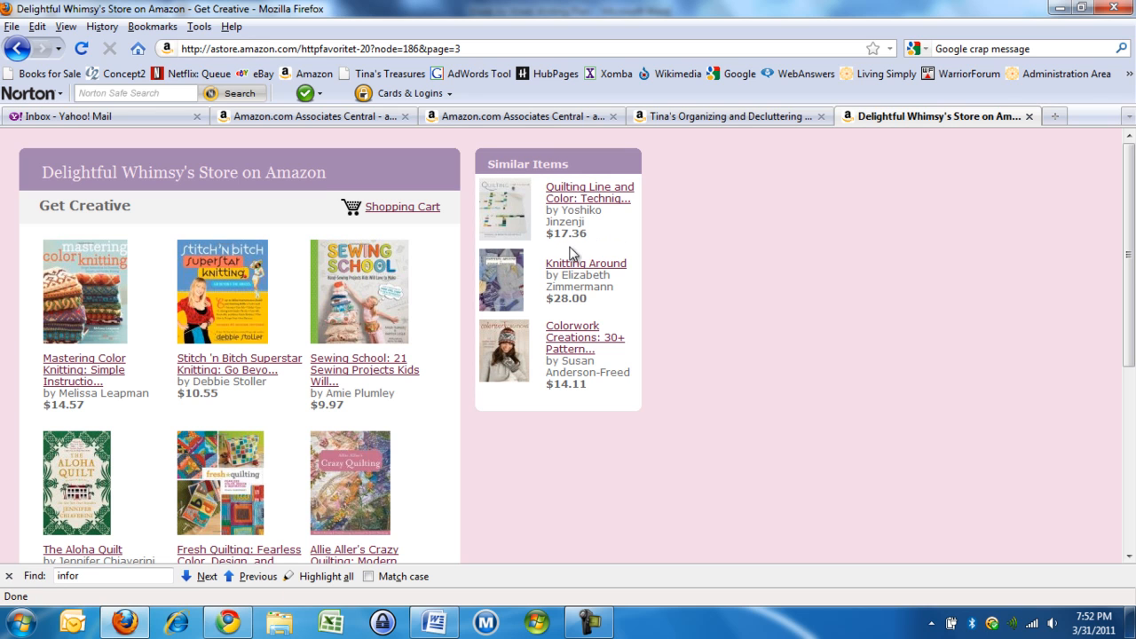
# - Open the "Living the Simple Life" topic in BellaOnline's Living Simply forum and follow the "My Decluttering and Organizing Store" signature link
pyautogui.click(874, 77)
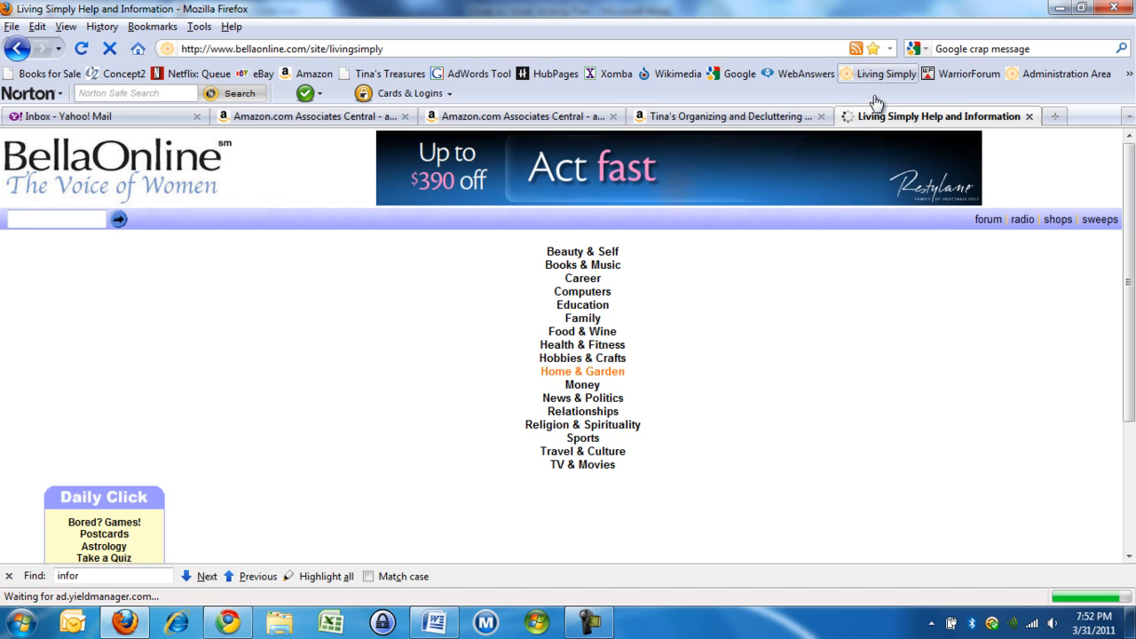
pyautogui.click(1018, 497)
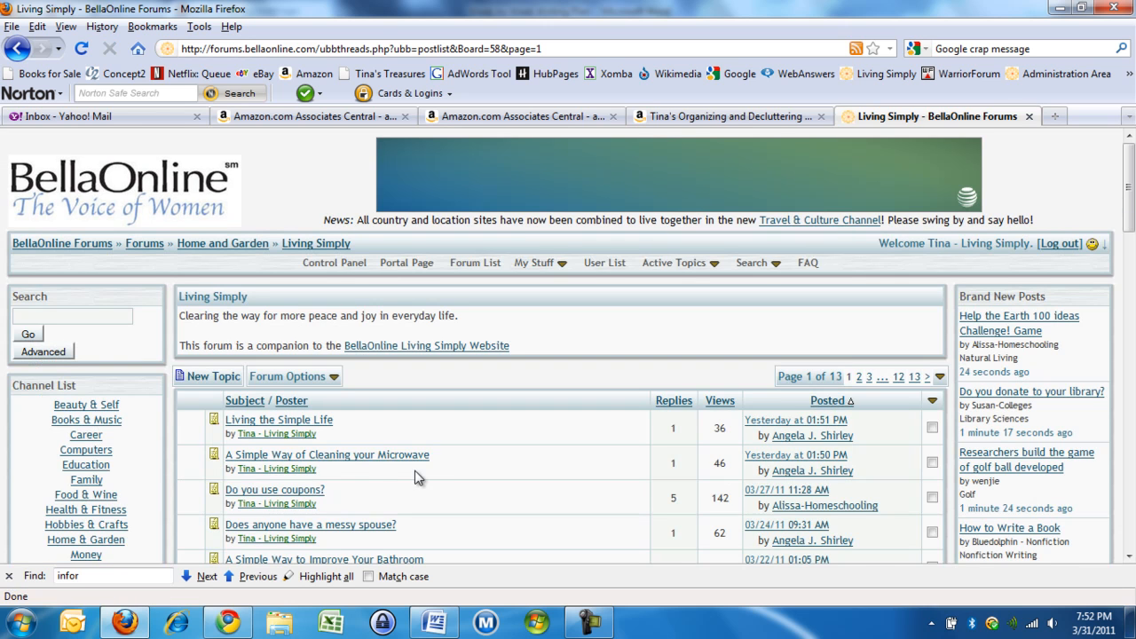
pyautogui.click(317, 422)
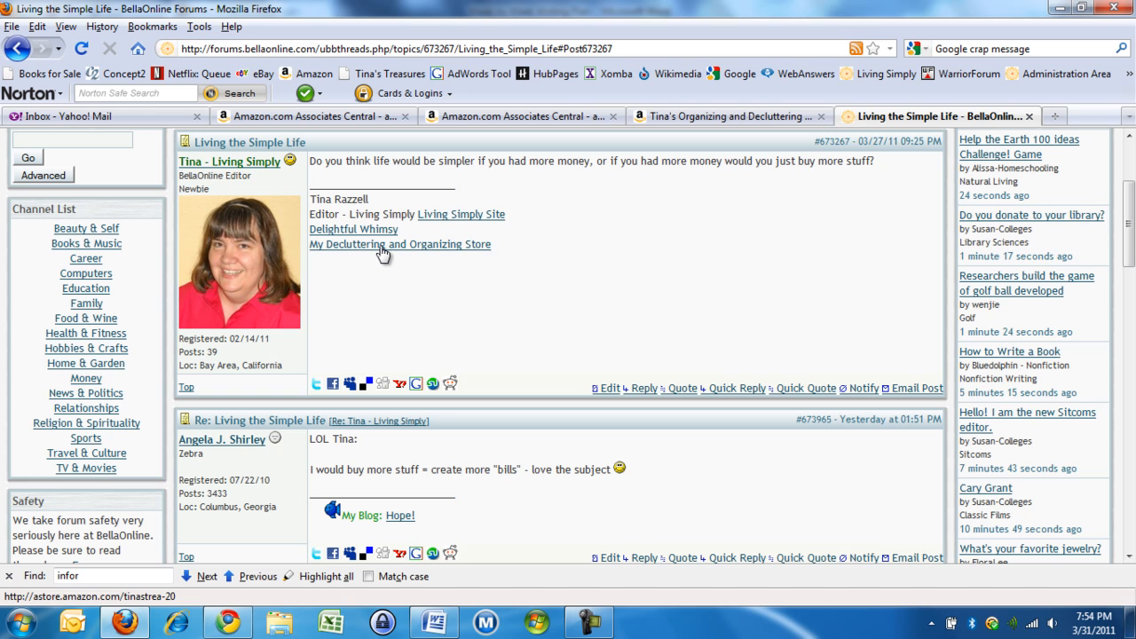
pyautogui.click(383, 253)
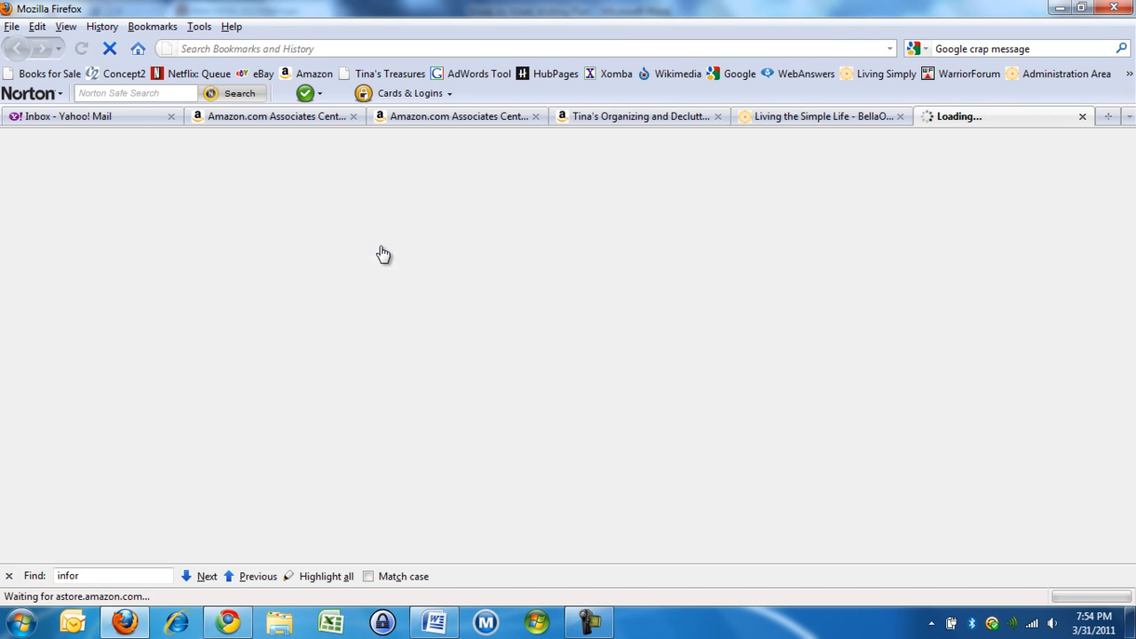